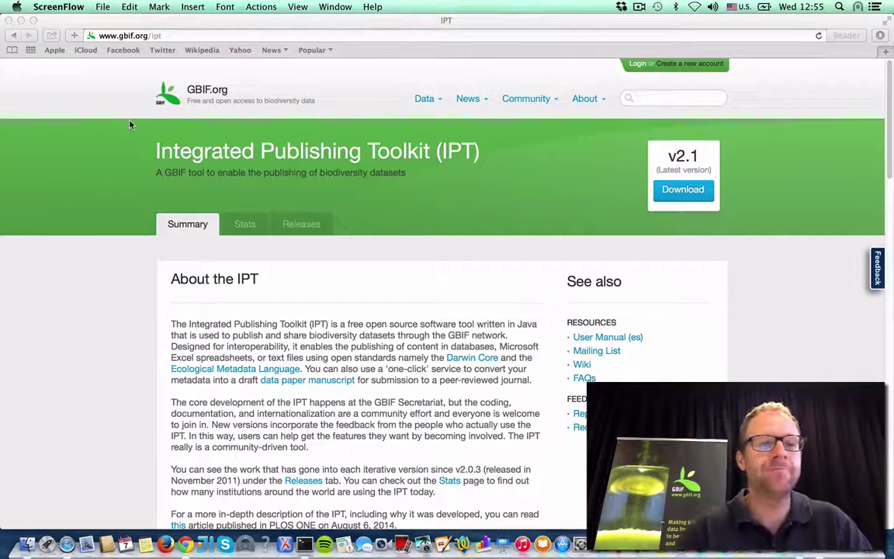
Step: Read the server preparation instructions in the IPT manual's Getting Started Guide, then close them
{"action": "left_click", "coordinate": [168, 35]}
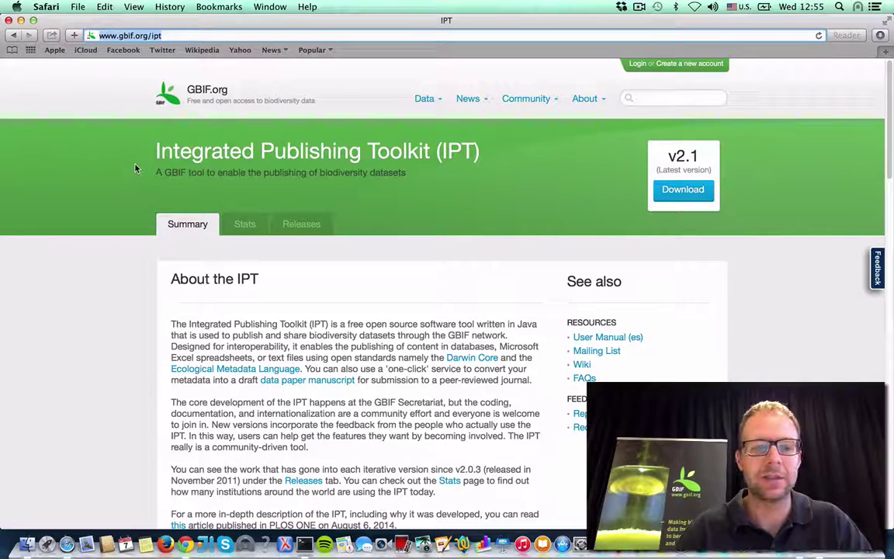
{"action": "scroll", "coordinate": [666, 288], "scroll_direction": "down", "scroll_amount": 2}
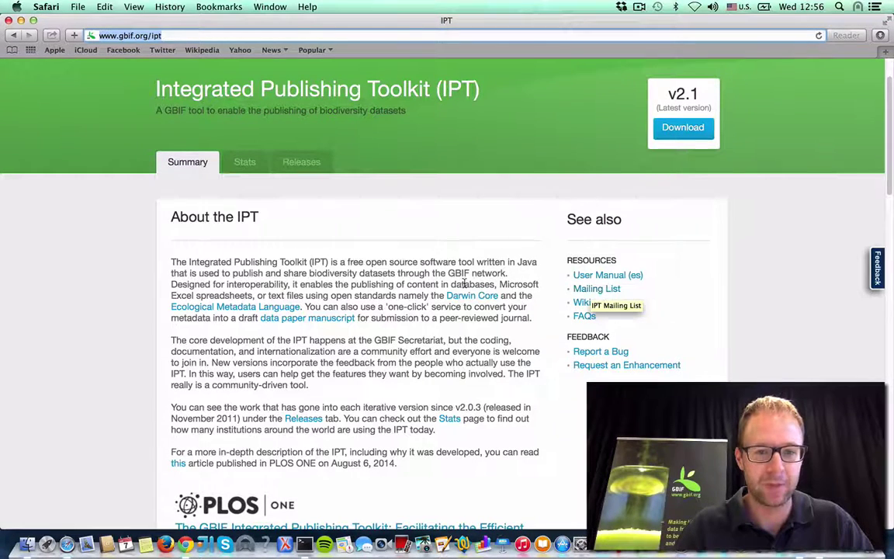
{"action": "scroll", "coordinate": [605, 292], "scroll_direction": "up", "scroll_amount": 2}
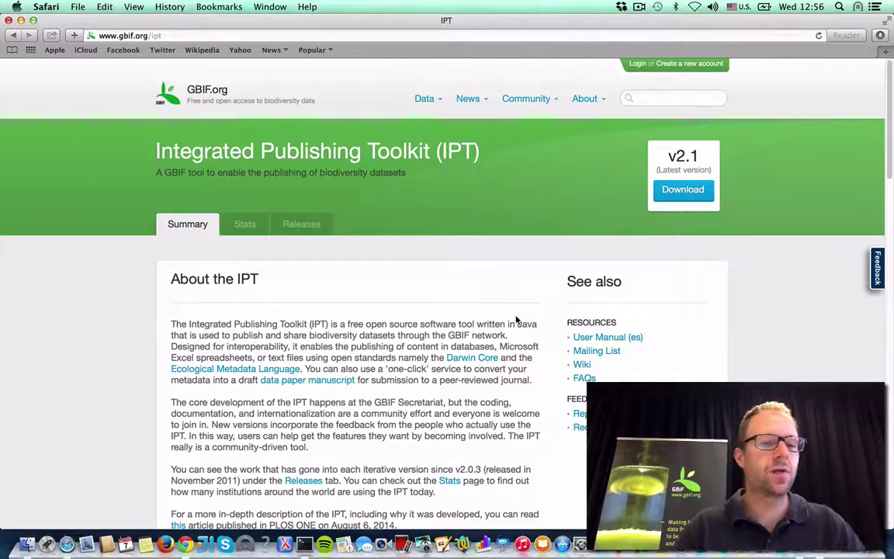
{"action": "left_click", "coordinate": [604, 339]}
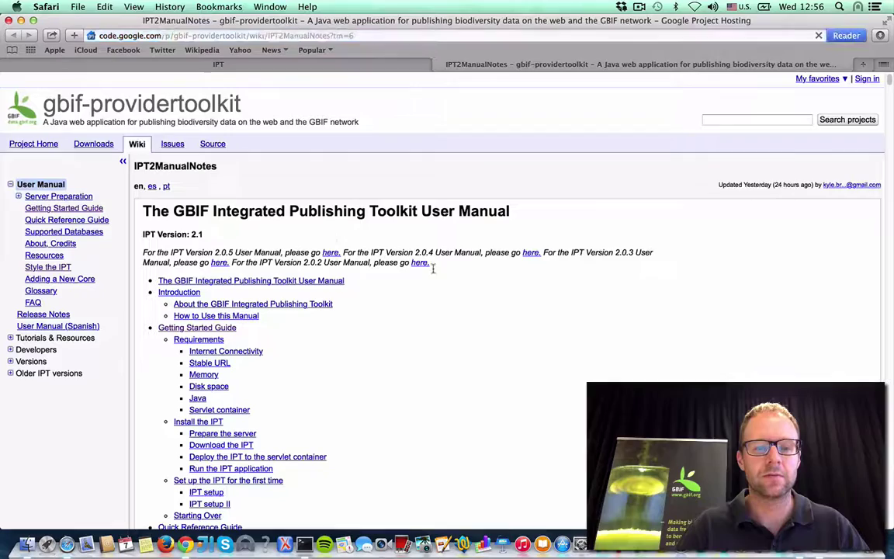
{"action": "left_click", "coordinate": [64, 208]}
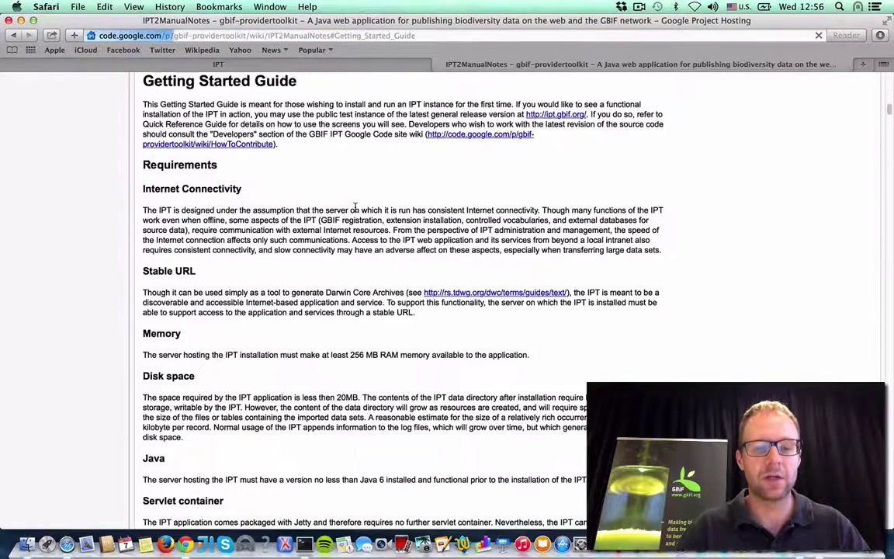
{"action": "left_click_drag", "start_coordinate": [144, 166], "coordinate": [218, 183]}
{"action": "scroll", "coordinate": [221, 246], "scroll_direction": "down", "scroll_amount": 1}
{"action": "scroll", "coordinate": [222, 245], "scroll_direction": "down", "scroll_amount": 5}
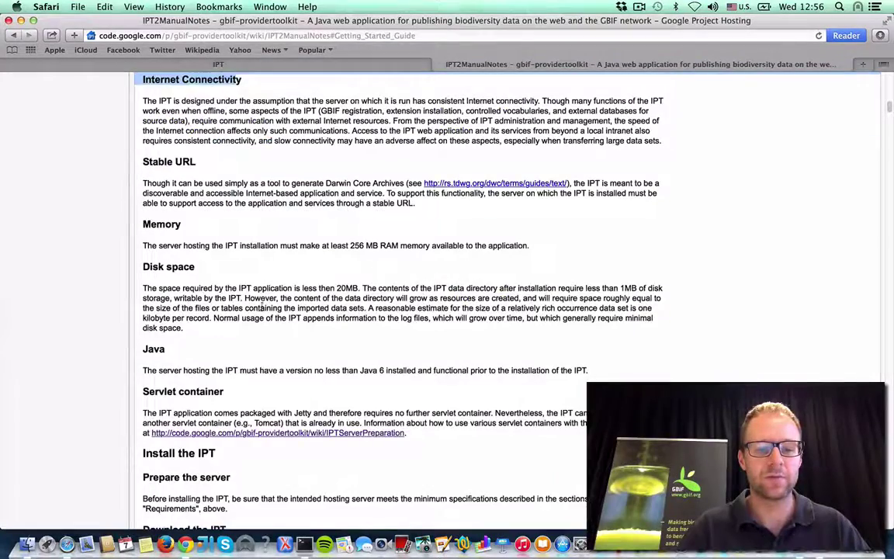
{"action": "left_click", "coordinate": [288, 346]}
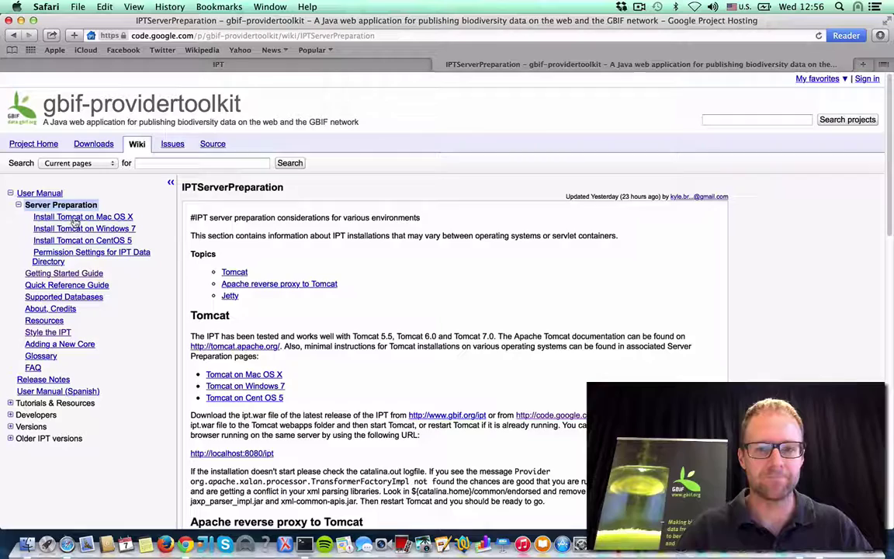
{"action": "left_click", "coordinate": [438, 64]}
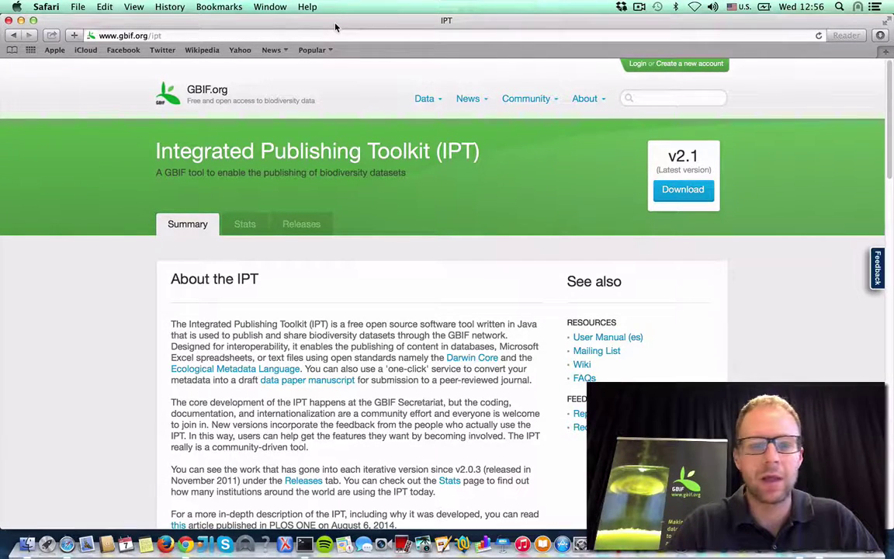
Step: Load the local Tomcat welcome page at localhost:8080 in a new tab, then return to IPT
{"action": "key", "text": "super+t"}
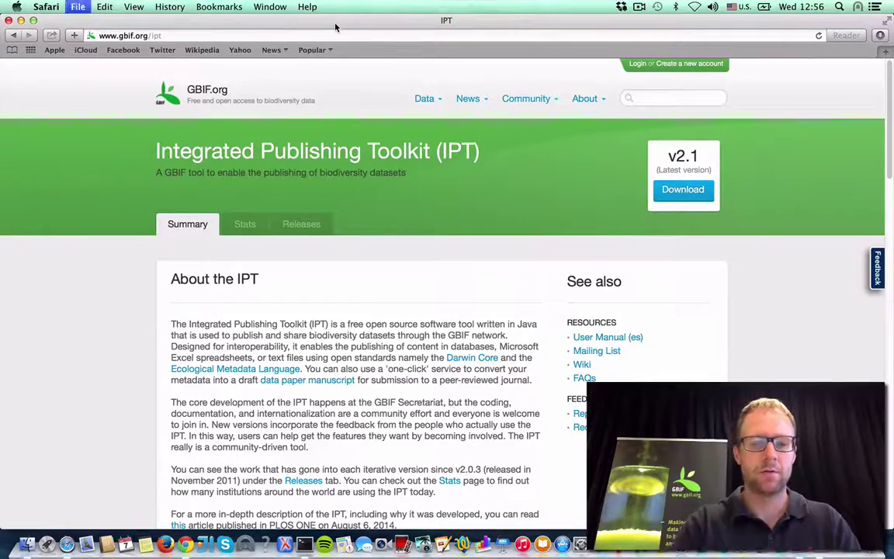
{"action": "type", "text": "l"}
{"action": "key", "text": "Return"}
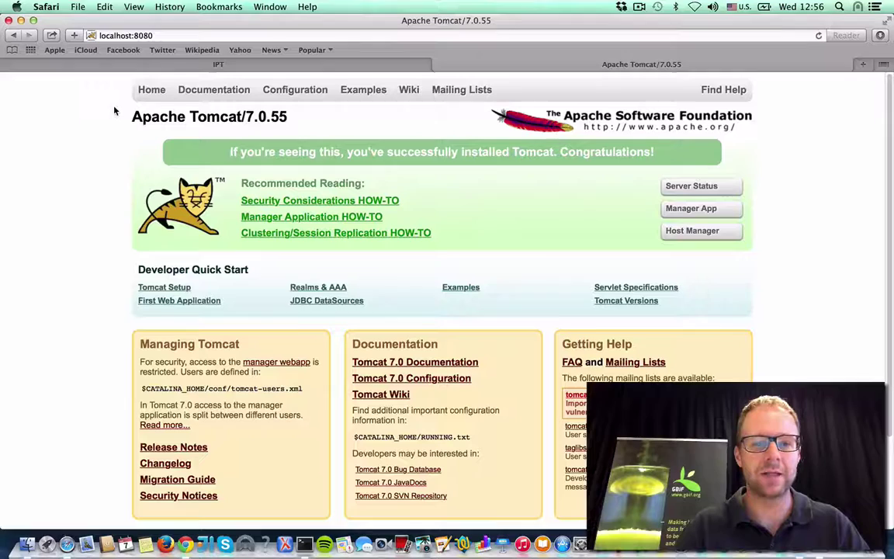
{"action": "scroll", "coordinate": [114, 112], "scroll_direction": "down", "scroll_amount": 1}
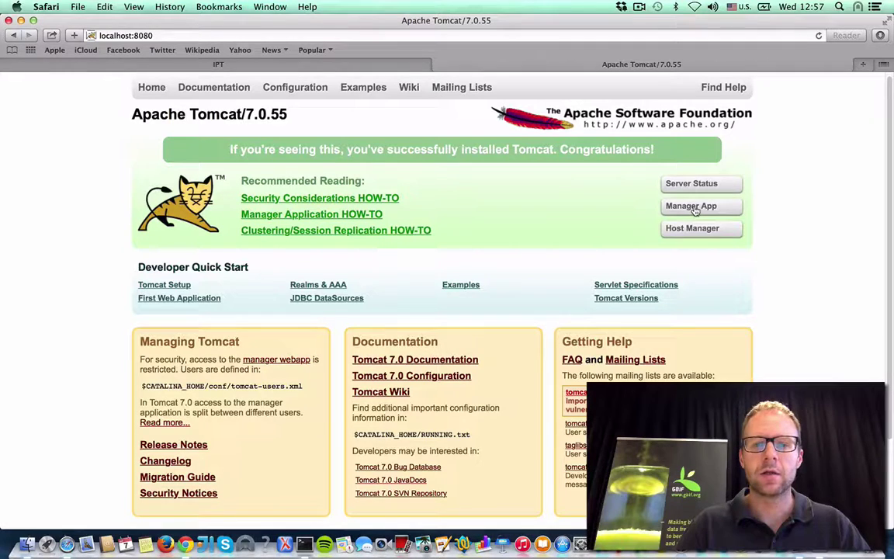
{"action": "left_click", "coordinate": [253, 62]}
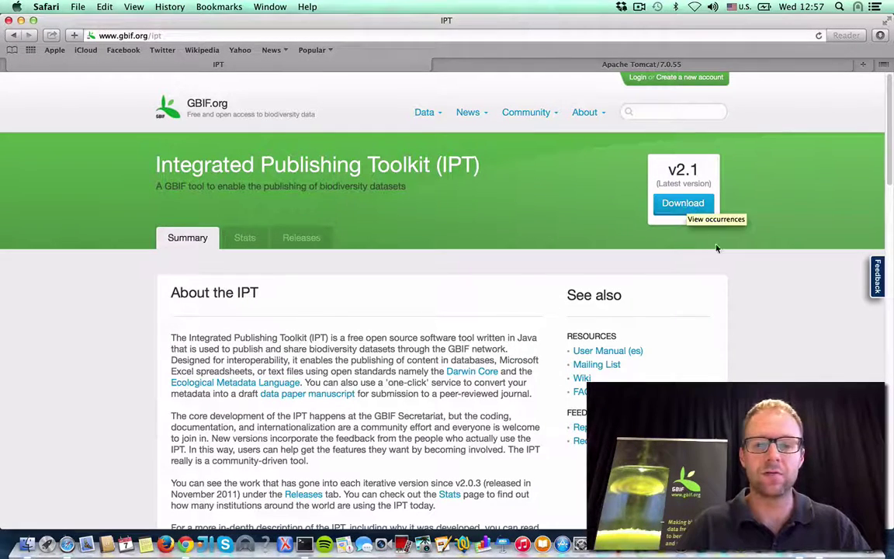
Step: Download the latest IPT release and select ipt-2.1.1.war in the Downloads folder
{"action": "left_click", "coordinate": [681, 205]}
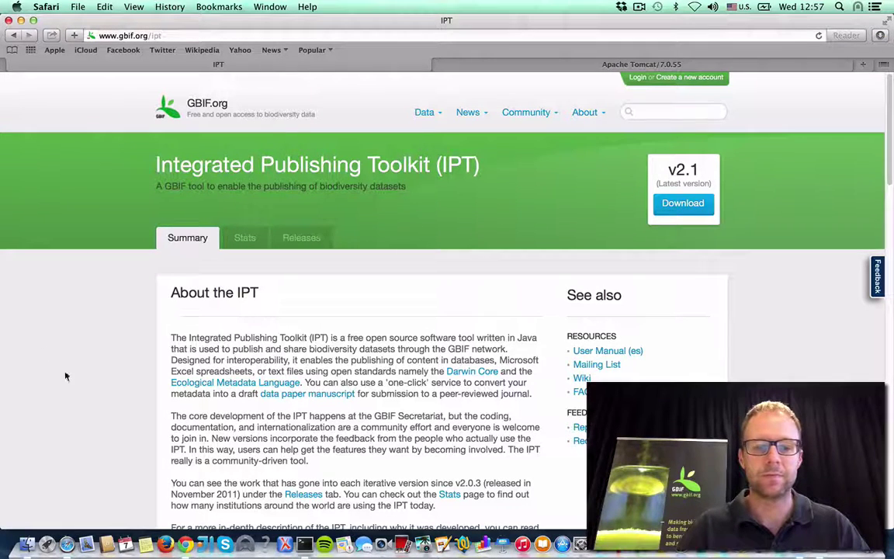
{"action": "scroll", "coordinate": [109, 384], "scroll_direction": "down", "scroll_amount": 1}
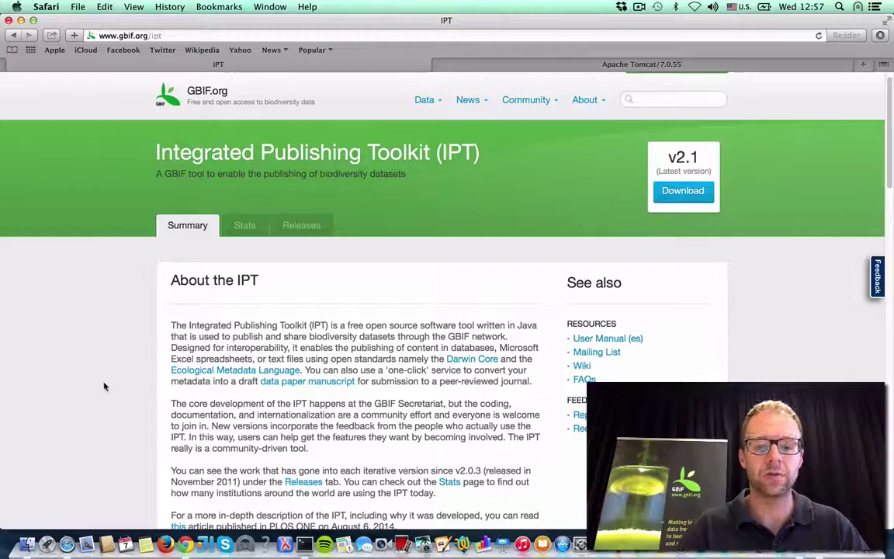
{"action": "left_click", "coordinate": [28, 543]}
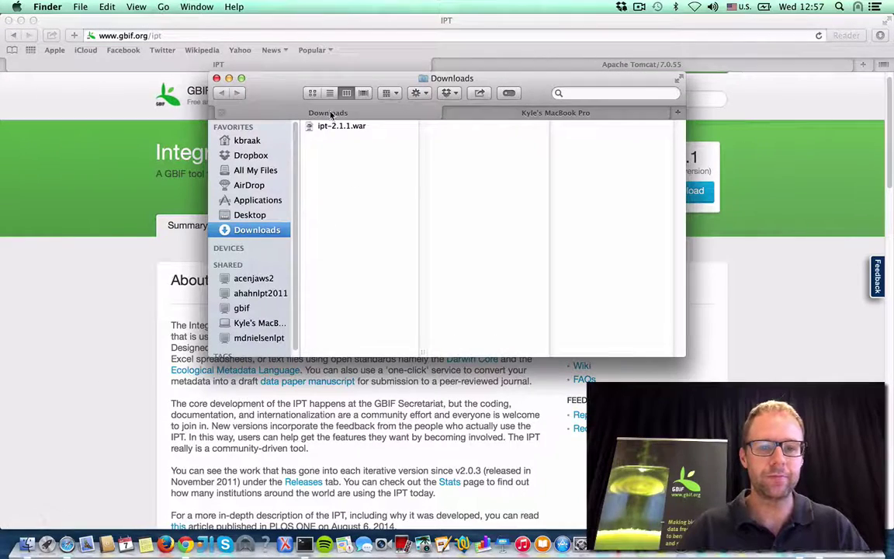
{"action": "left_click", "coordinate": [334, 125]}
Step: Rename ipt-2.1.1.war to ipt.war
{"action": "left_click_drag", "start_coordinate": [297, 87], "coordinate": [332, 72]}
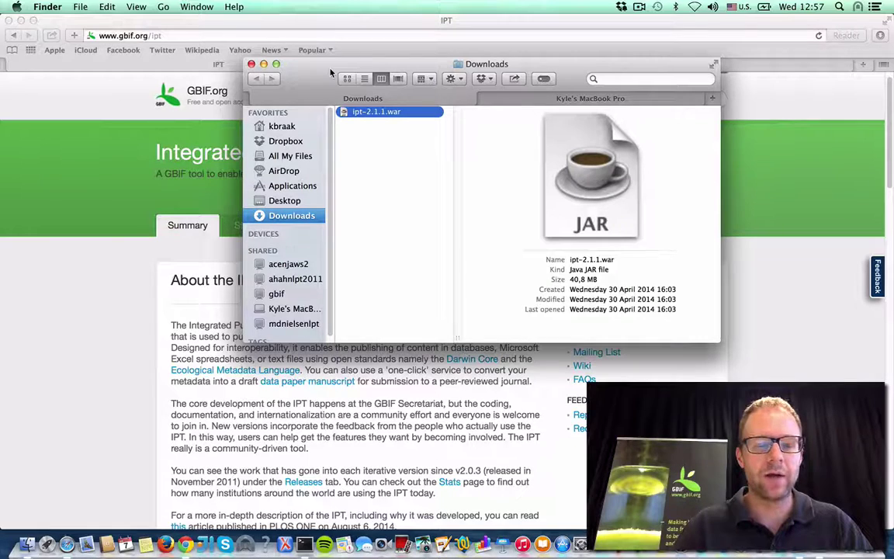
{"action": "left_click", "coordinate": [368, 113]}
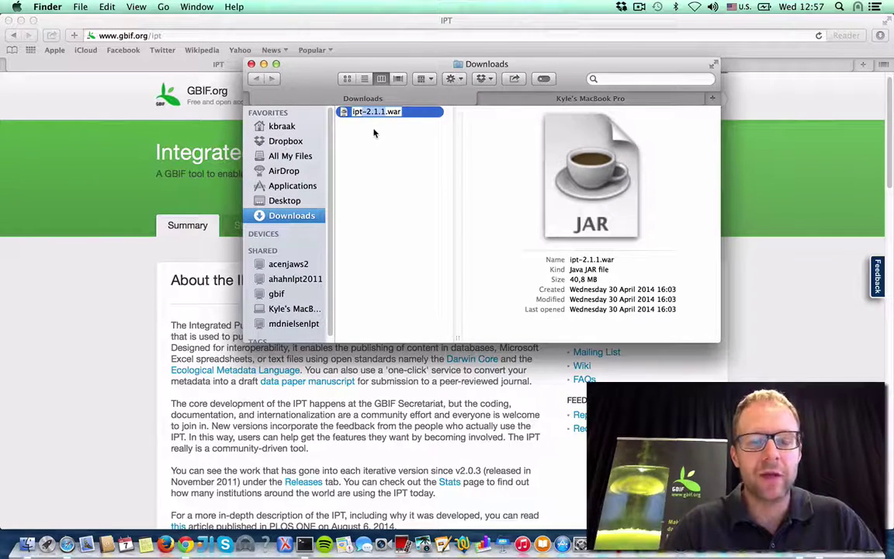
{"action": "type", "text": "ipt"}
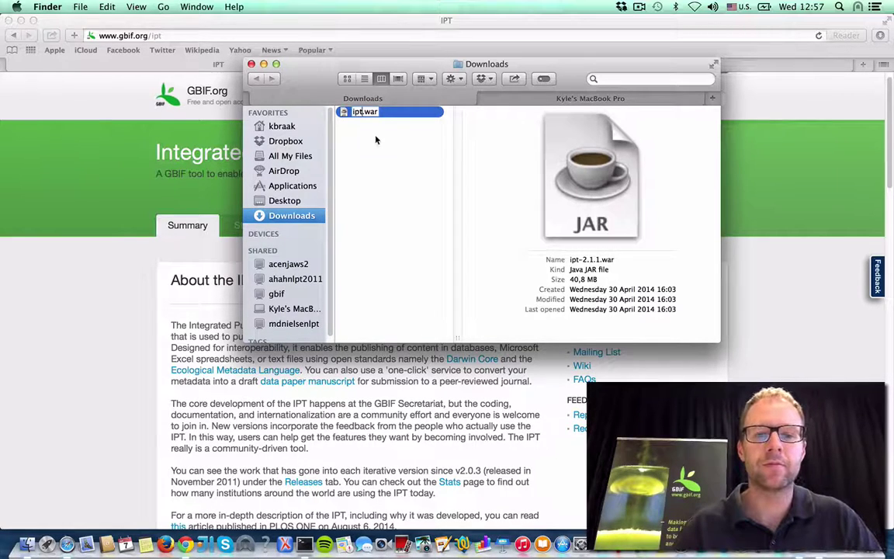
{"action": "left_click", "coordinate": [337, 121]}
{"action": "left_click_drag", "start_coordinate": [334, 78], "coordinate": [305, 92]}
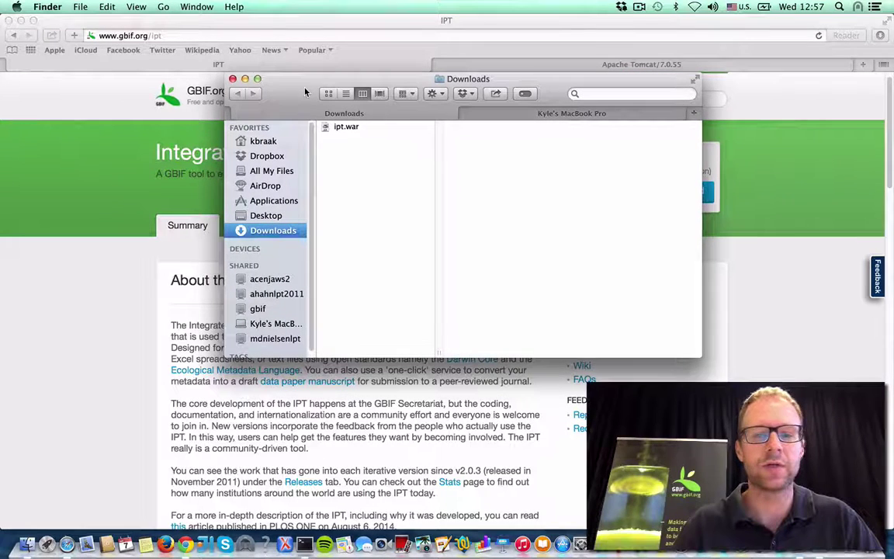
Step: Close Finder and open the Tomcat Web Application Manager from the Tomcat welcome page
{"action": "left_click", "coordinate": [232, 79]}
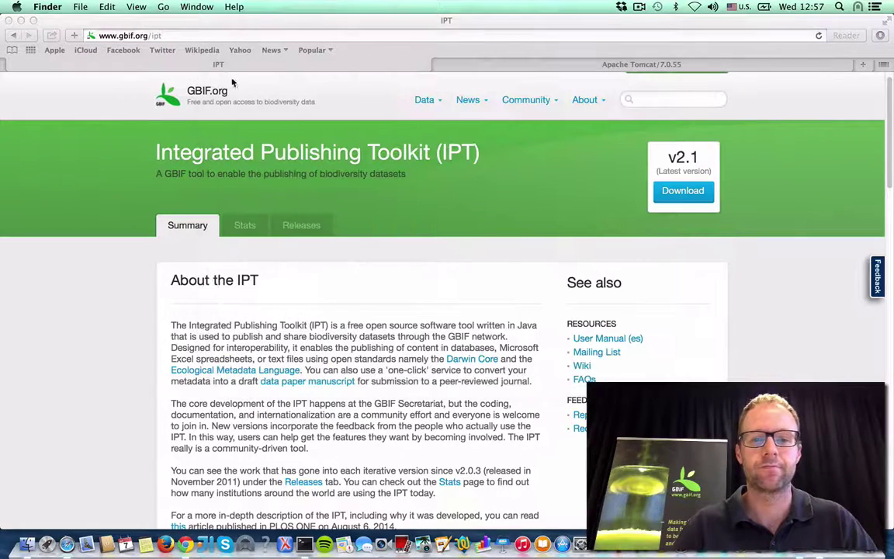
{"action": "left_click", "coordinate": [556, 63]}
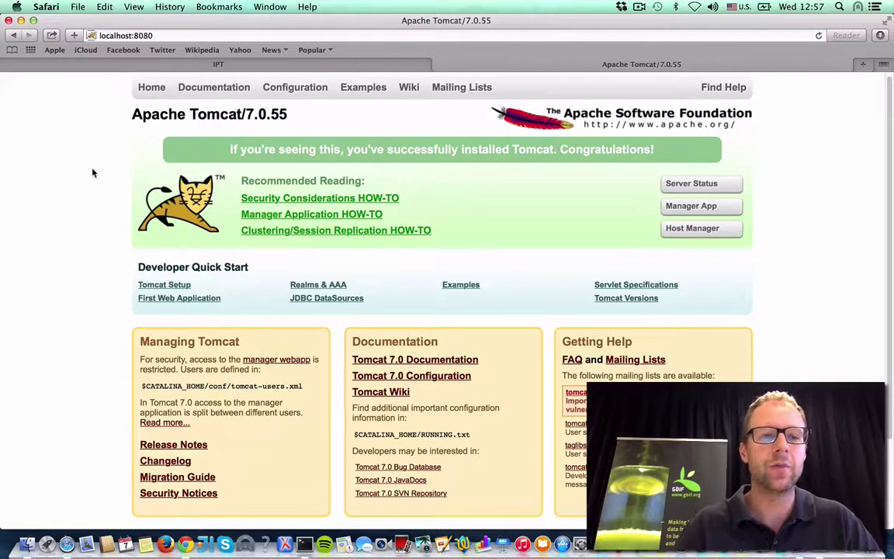
{"action": "left_click", "coordinate": [693, 207]}
{"action": "scroll", "coordinate": [256, 186], "scroll_direction": "down", "scroll_amount": 5}
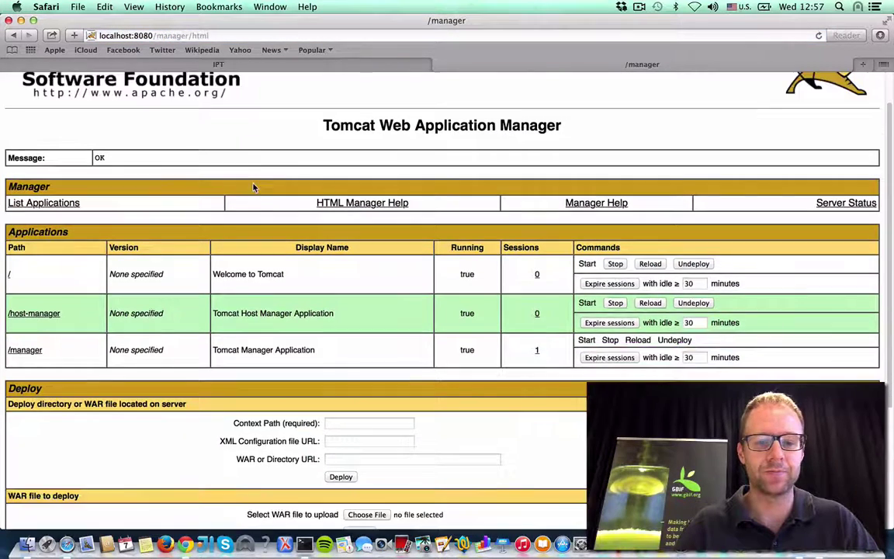
Step: Upload ipt.war from Downloads and deploy it, checking /ipt is listed as running
{"action": "left_click", "coordinate": [366, 336]}
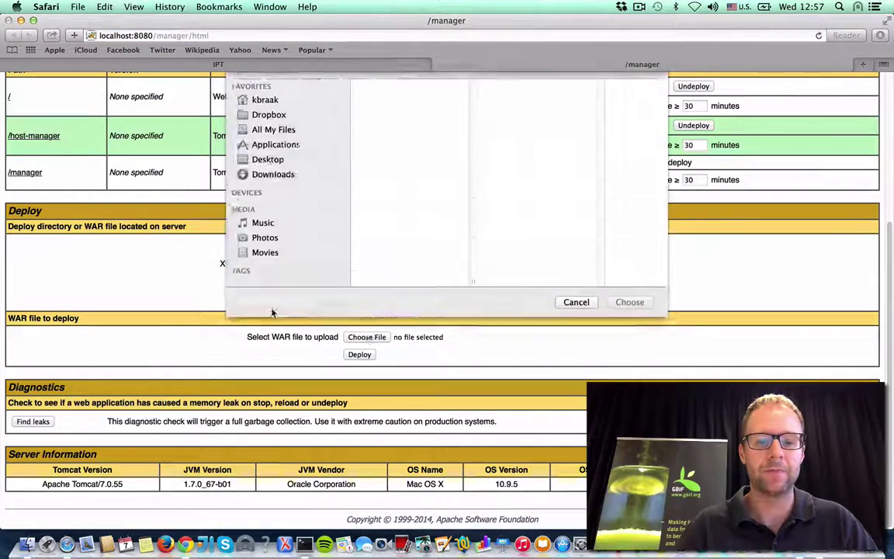
{"action": "left_click", "coordinate": [380, 104]}
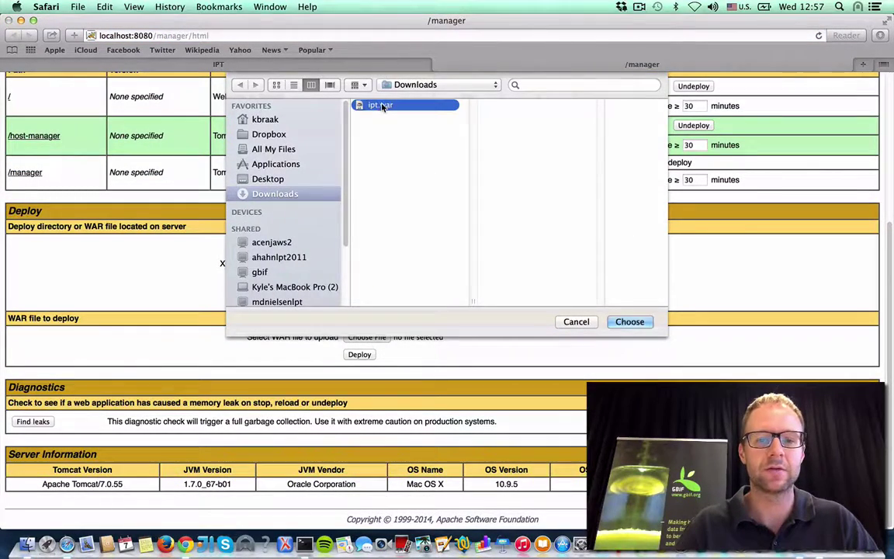
{"action": "left_click", "coordinate": [630, 322]}
{"action": "left_click", "coordinate": [359, 354]}
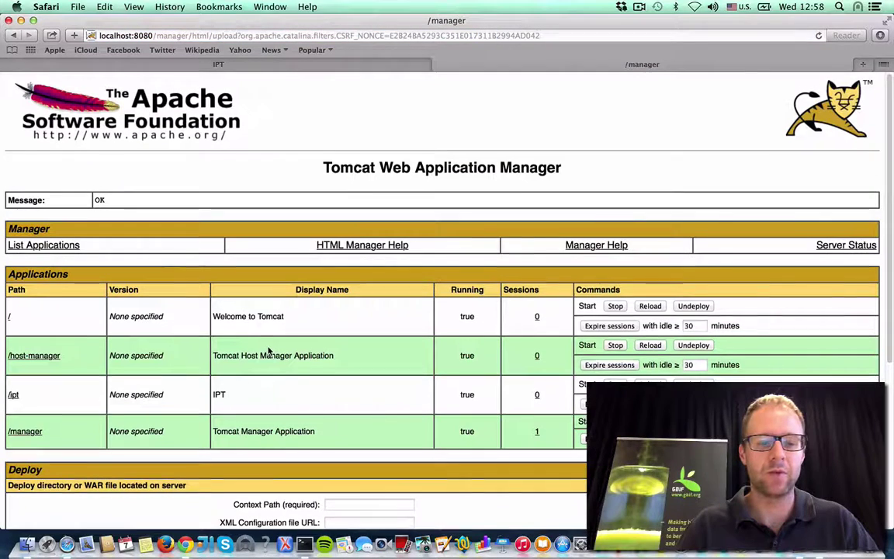
{"action": "scroll", "coordinate": [269, 352], "scroll_direction": "down", "scroll_amount": 2}
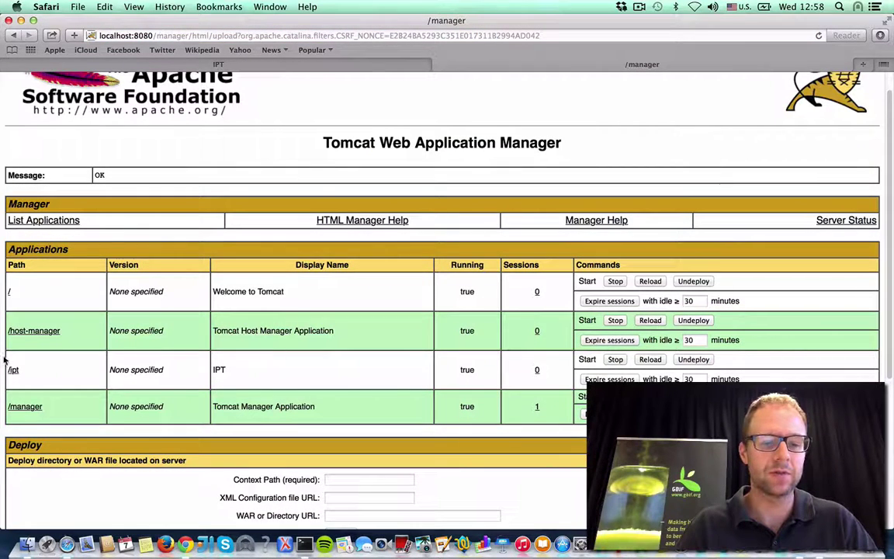
Step: Launch the /ipt application and enter /root as the IPT data directory
{"action": "left_click", "coordinate": [13, 369]}
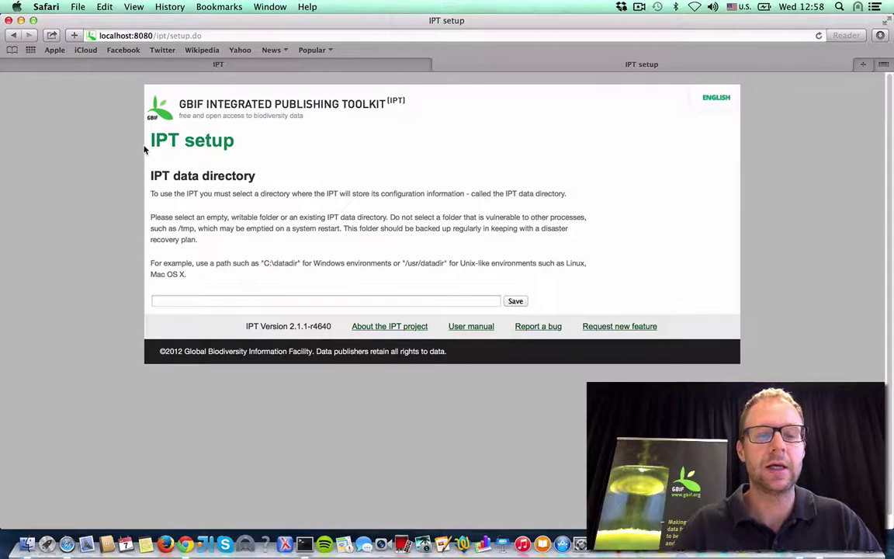
{"action": "scroll", "coordinate": [145, 150], "scroll_direction": "down", "scroll_amount": 1}
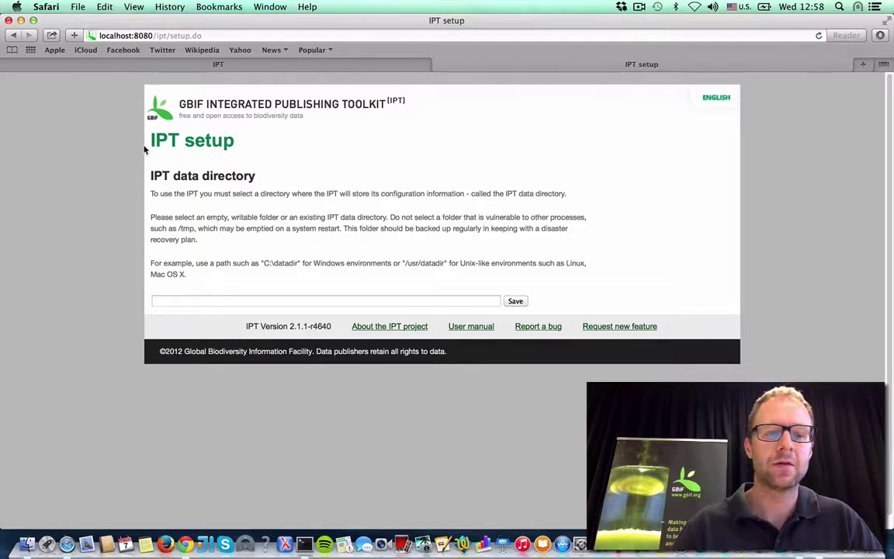
{"action": "left_click", "coordinate": [220, 301]}
{"action": "type", "text": "/root"}
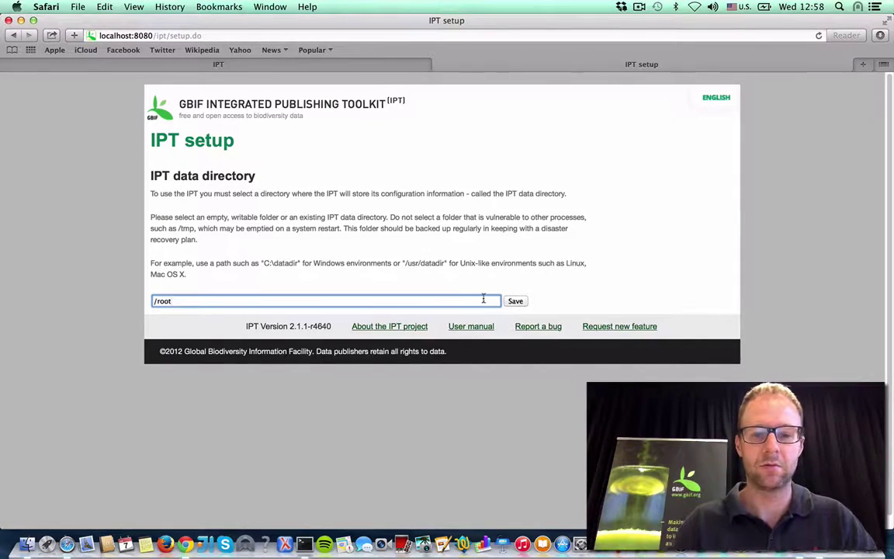
Step: Save /root, which is rejected as not writable, and clear the data directory field
{"action": "left_click", "coordinate": [514, 302]}
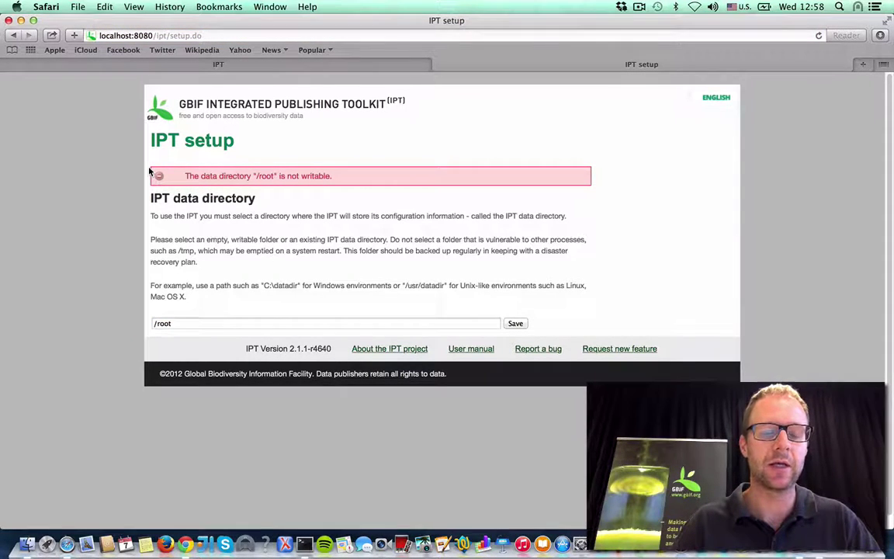
{"action": "left_click", "coordinate": [191, 322]}
{"action": "left_click_drag", "start_coordinate": [191, 321], "coordinate": [114, 321]}
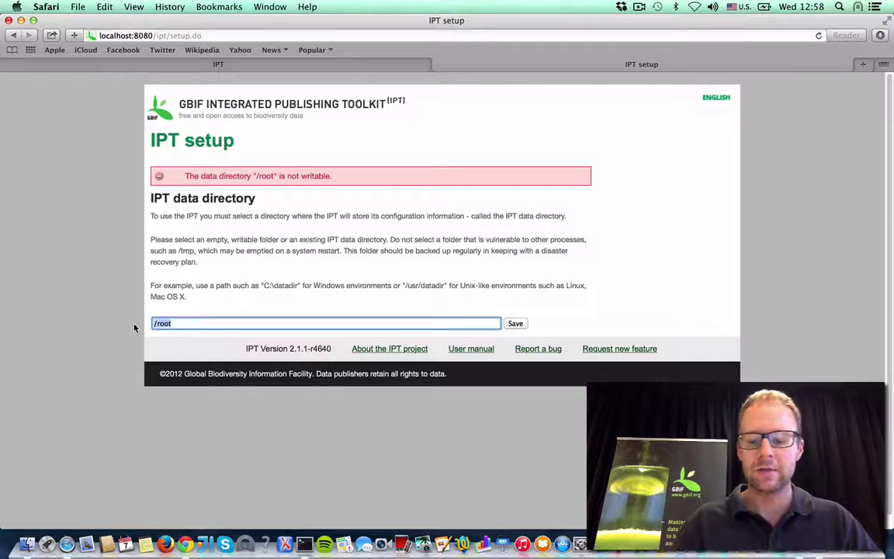
{"action": "type", "text": "/tm"}
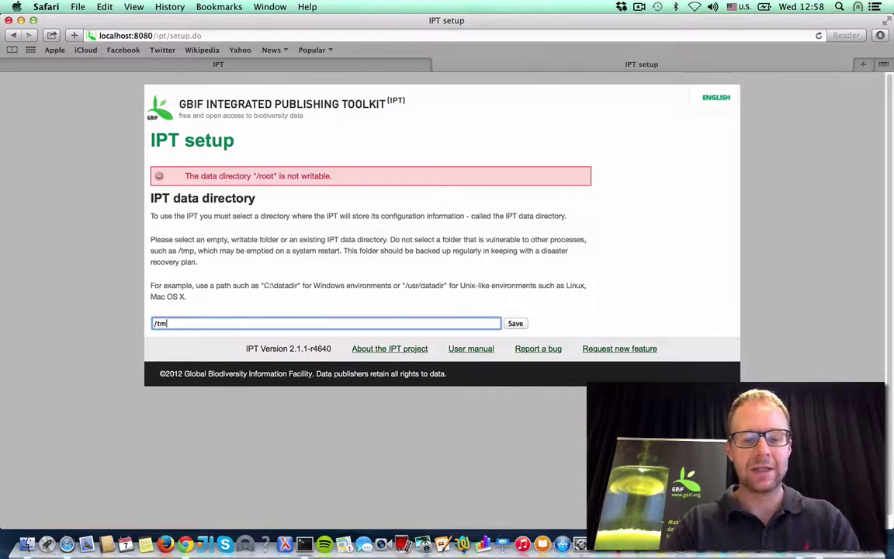
{"action": "type", "text": "p"}
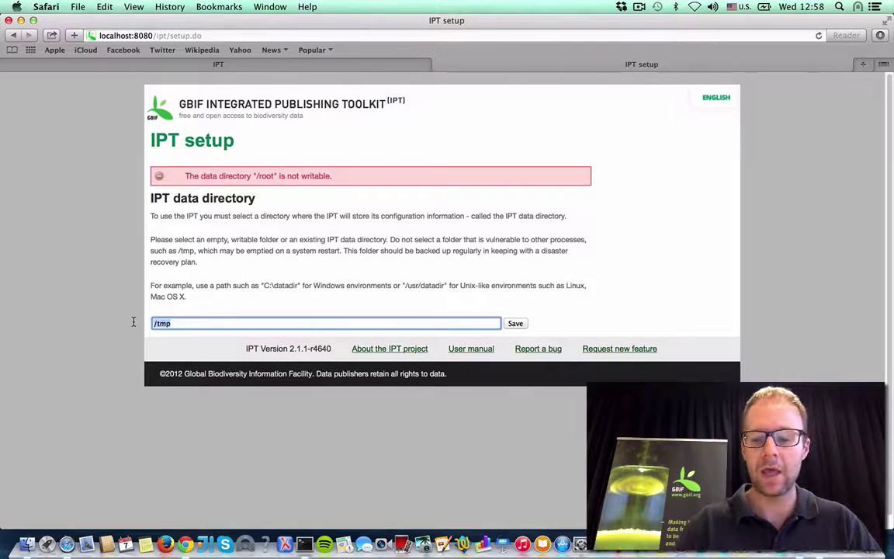
{"action": "key", "text": "BackSpace"}
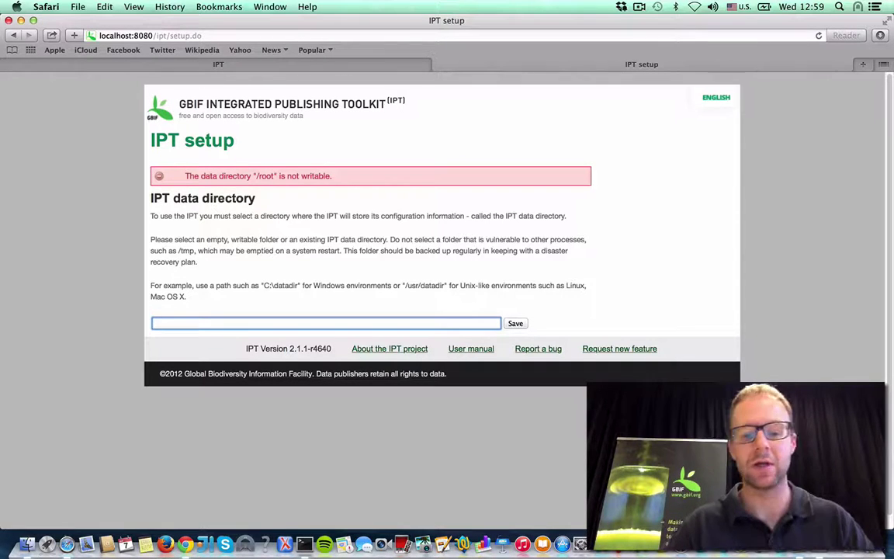
Step: Enter the home-folder path ending in ipt-demo2 and save it as the data directory
{"action": "type", "text": "/U"}
{"action": "key", "text": "Down"}
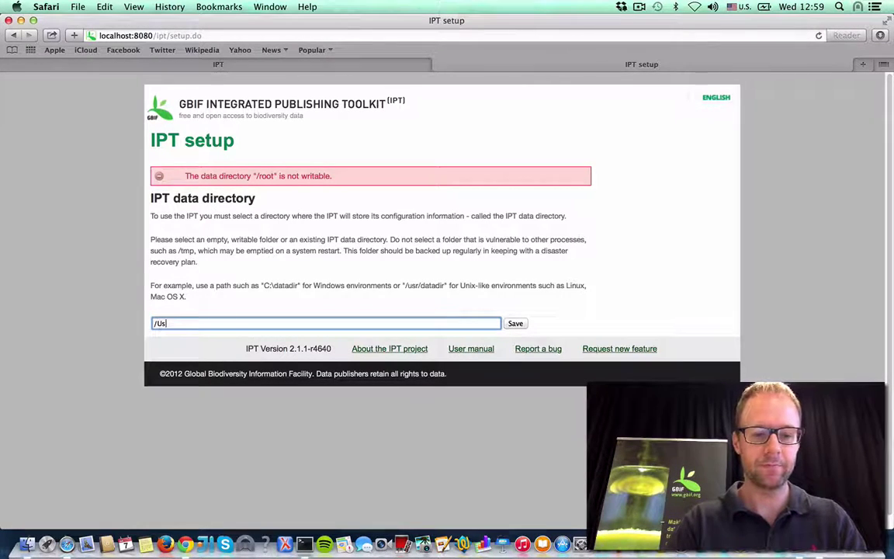
{"action": "left_click", "coordinate": [261, 327]}
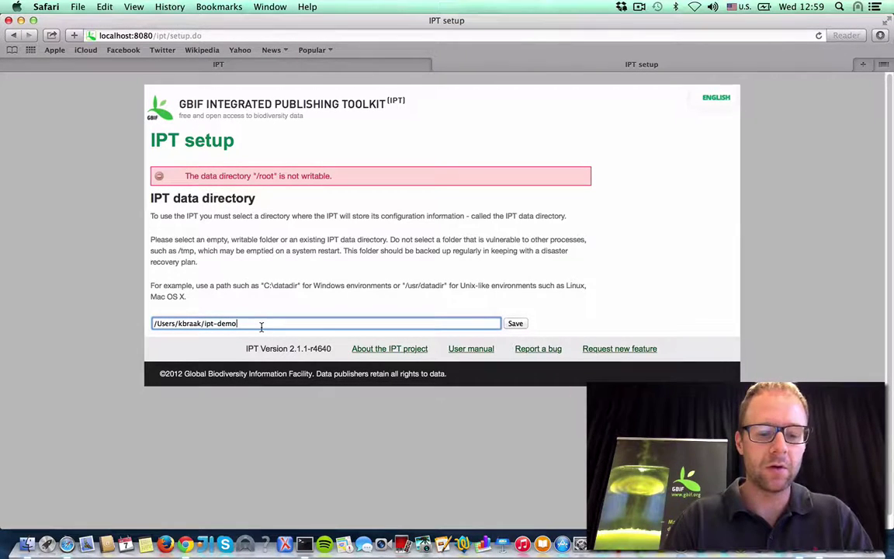
{"action": "type", "text": "2"}
{"action": "left_click", "coordinate": [515, 326]}
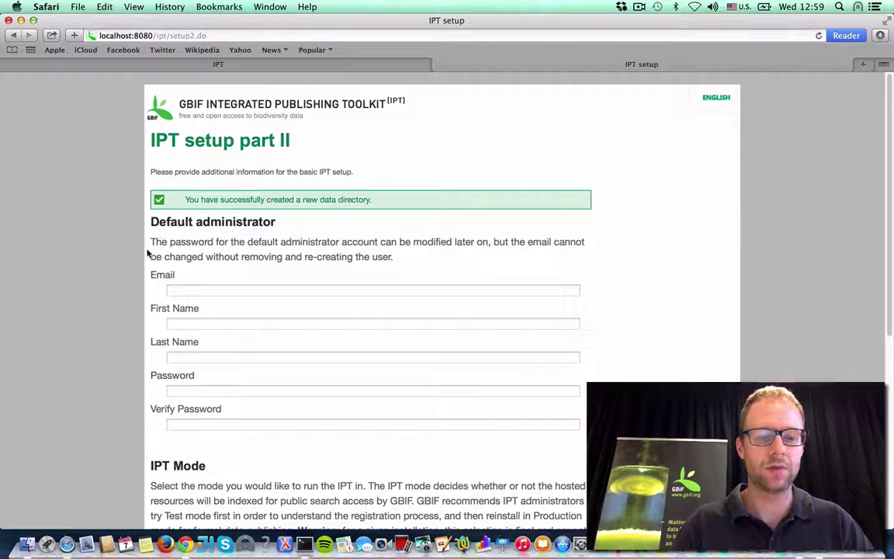
Step: Scroll through setup part II's administrator, IPT Mode and Base URL sections, then back to the top
{"action": "scroll", "coordinate": [147, 248], "scroll_direction": "down", "scroll_amount": 3}
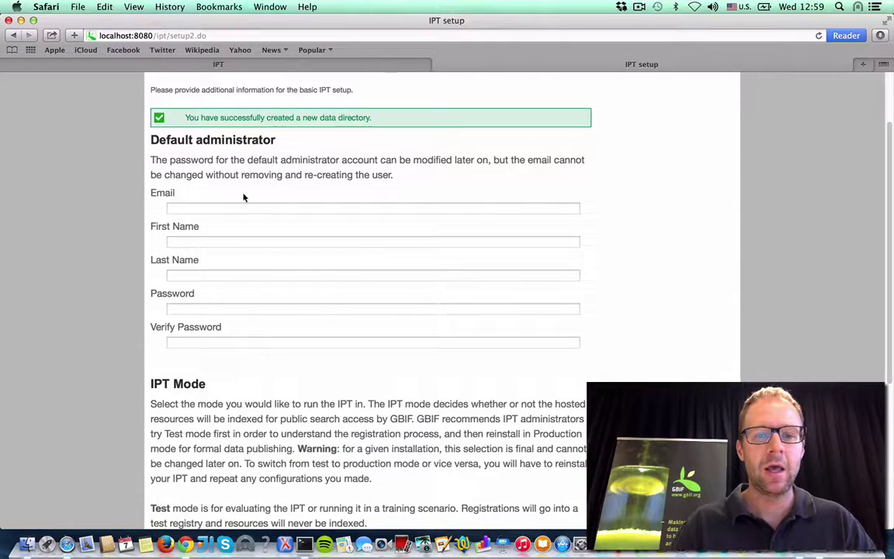
{"action": "scroll", "coordinate": [243, 198], "scroll_direction": "up", "scroll_amount": 3}
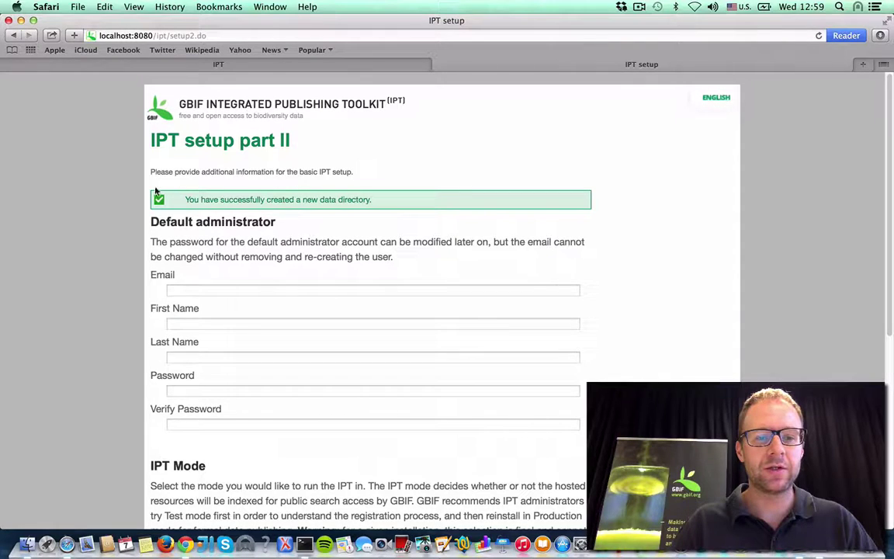
{"action": "scroll", "coordinate": [150, 217], "scroll_direction": "down", "scroll_amount": 1}
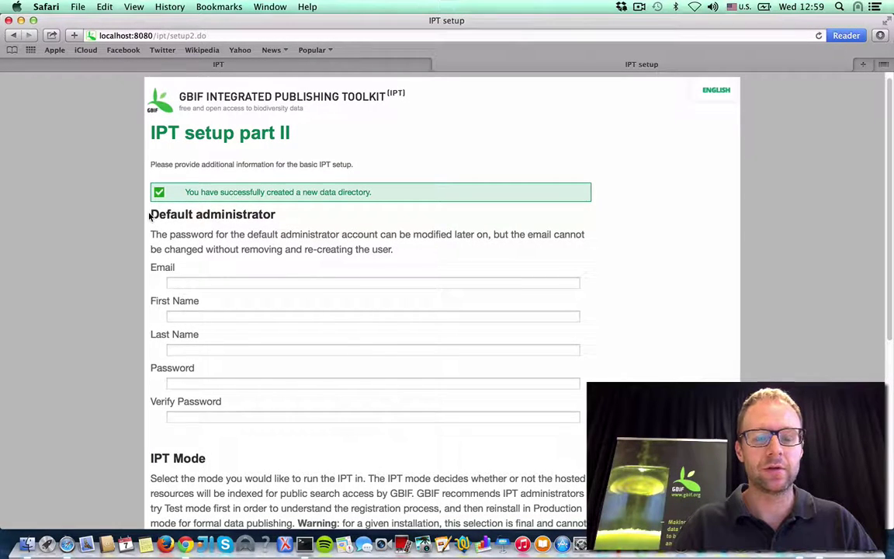
{"action": "scroll", "coordinate": [149, 218], "scroll_direction": "down", "scroll_amount": 4}
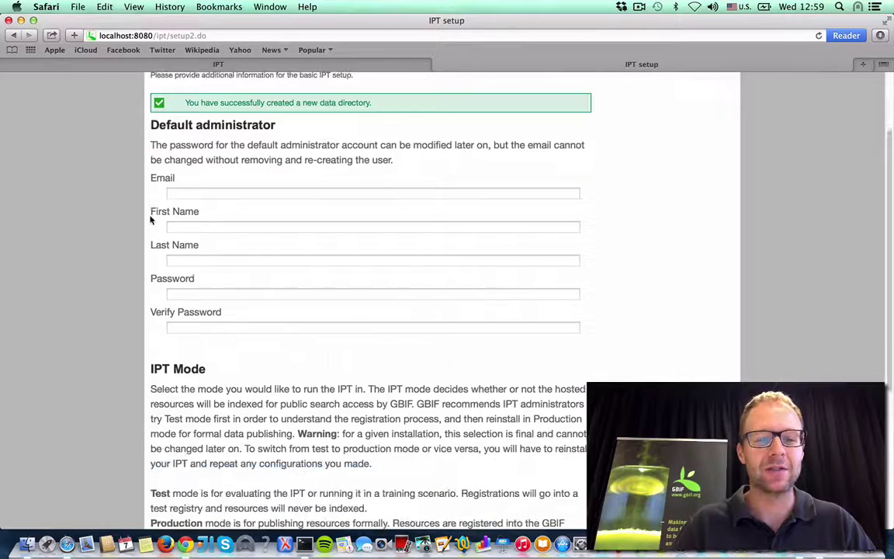
{"action": "scroll", "coordinate": [150, 226], "scroll_direction": "down", "scroll_amount": 8}
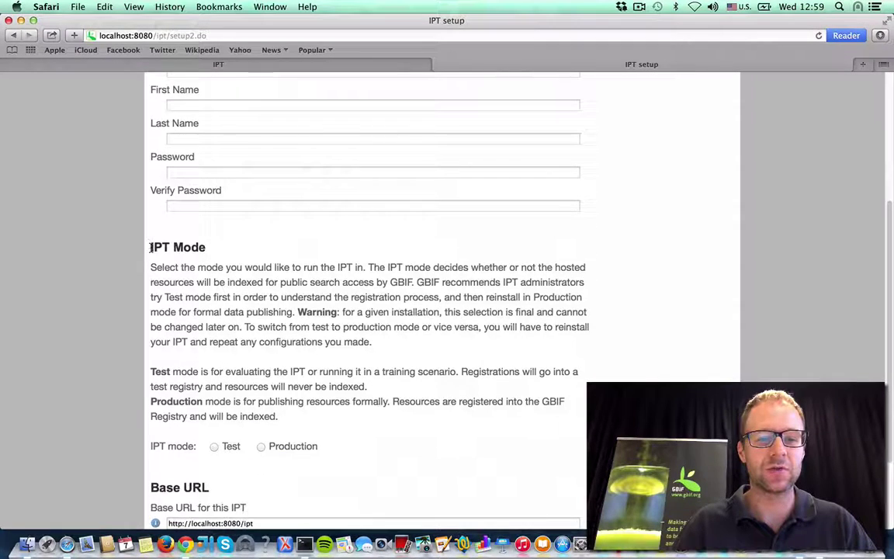
{"action": "scroll", "coordinate": [151, 250], "scroll_direction": "down", "scroll_amount": 3}
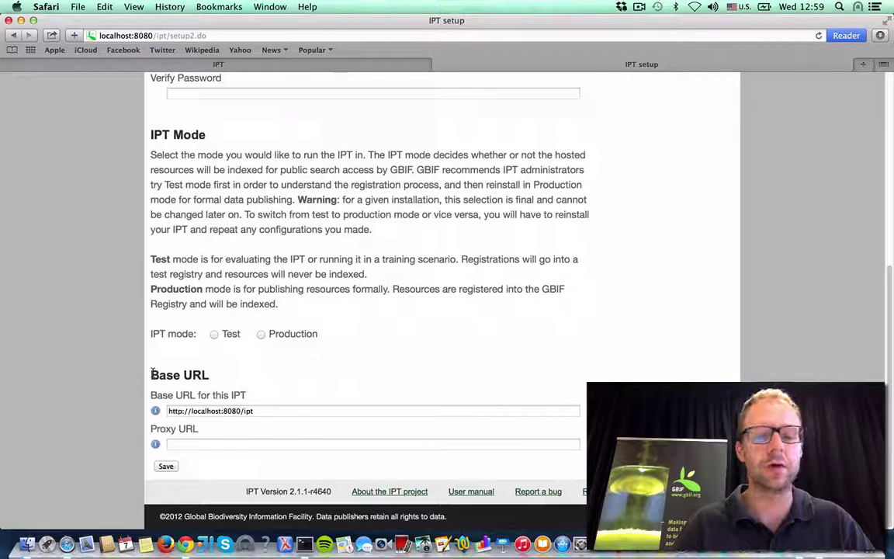
{"action": "scroll", "coordinate": [146, 365], "scroll_direction": "up", "scroll_amount": 5}
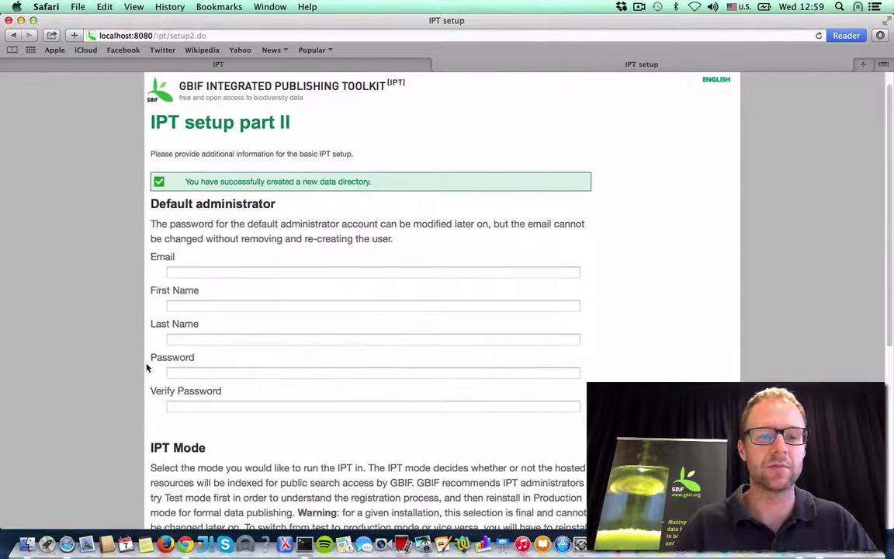
Step: Fill in the administrator's e-mail, first name, last name, and the password entered twice
{"action": "left_click", "coordinate": [177, 275]}
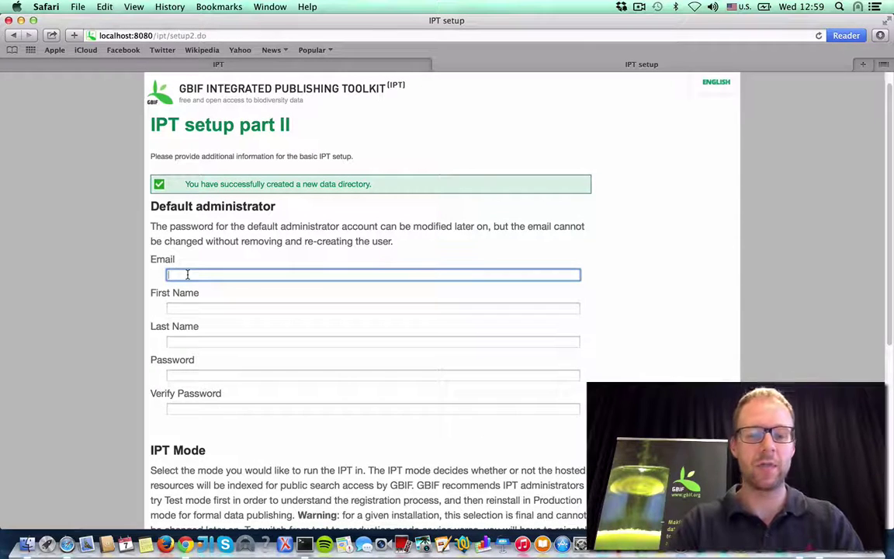
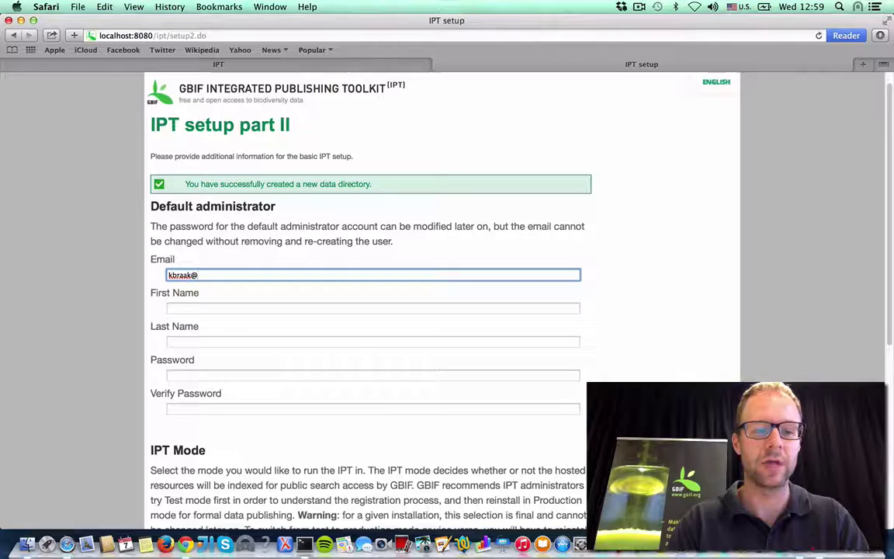
{"action": "key", "text": "Tab"}
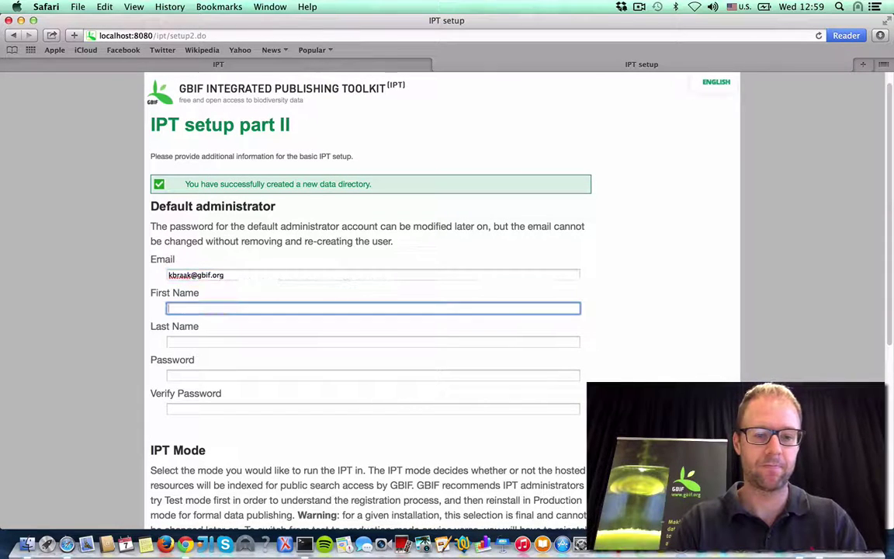
{"action": "type", "text": "Kyle"}
{"action": "key", "text": "Tab"}
{"action": "type", "text": "Braak"}
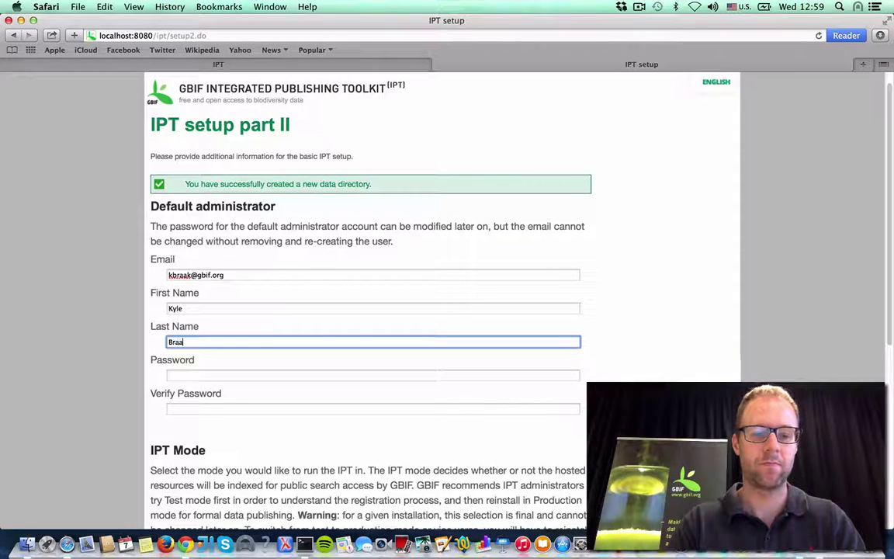
{"action": "key", "text": "Tab"}
{"action": "type", "text": "********"}
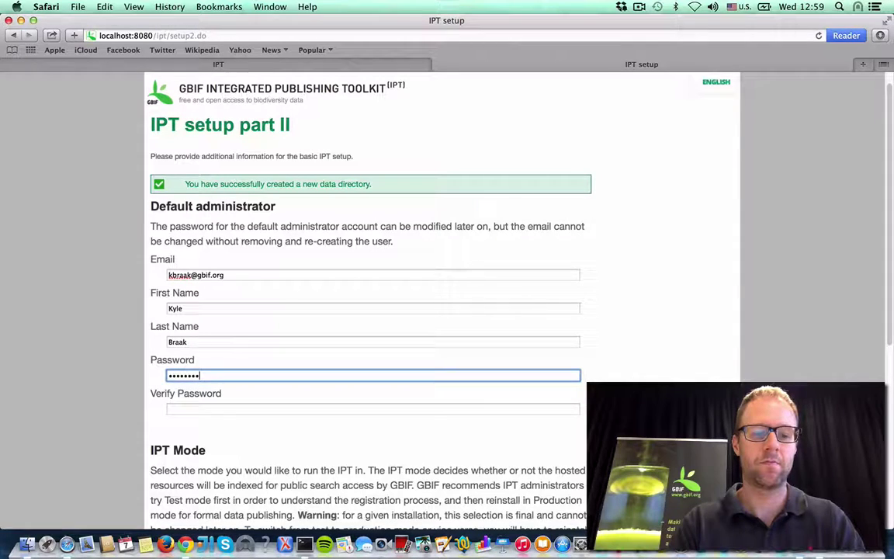
{"action": "key", "text": "Tab"}
{"action": "type", "text": "********"}
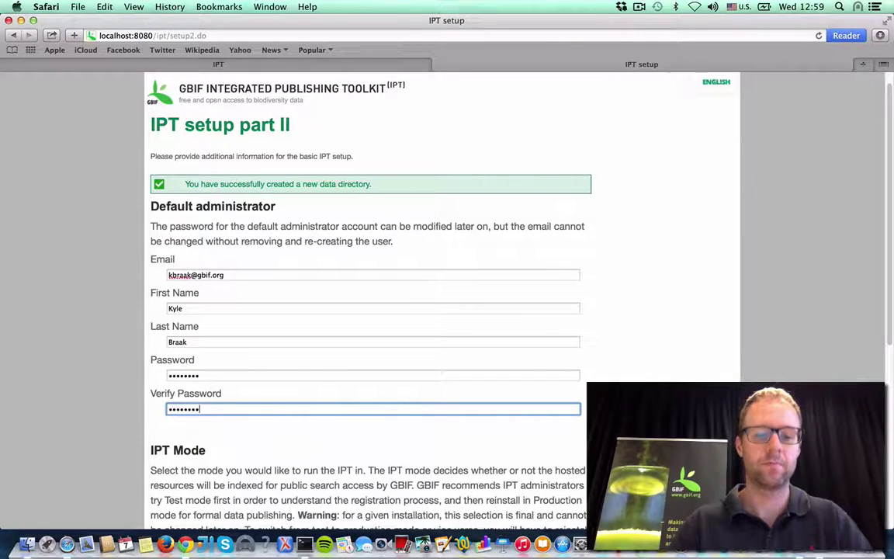
{"action": "left_click", "coordinate": [214, 451]}
Step: Choose Test under IPT Mode, then scroll down to the Base URL and proxy fields
{"action": "scroll", "coordinate": [214, 450], "scroll_direction": "down", "scroll_amount": 5}
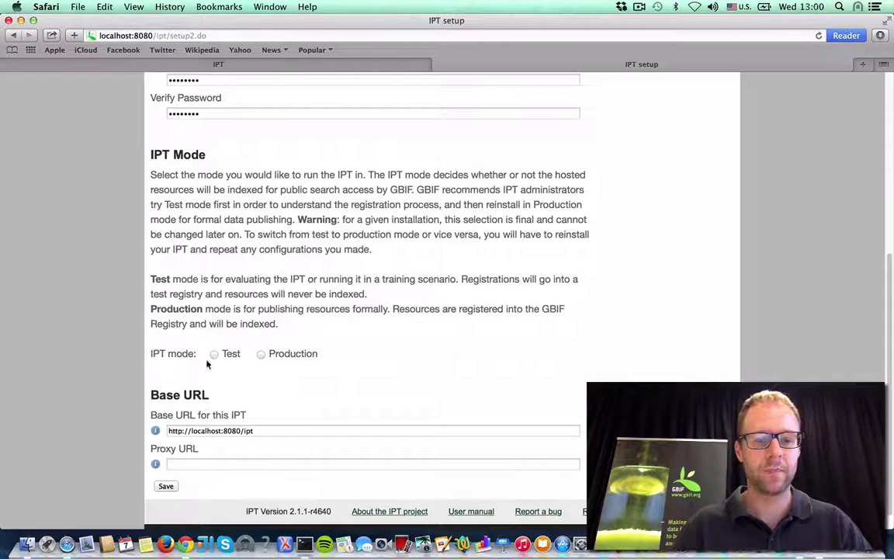
{"action": "left_click_drag", "start_coordinate": [151, 154], "coordinate": [225, 159]}
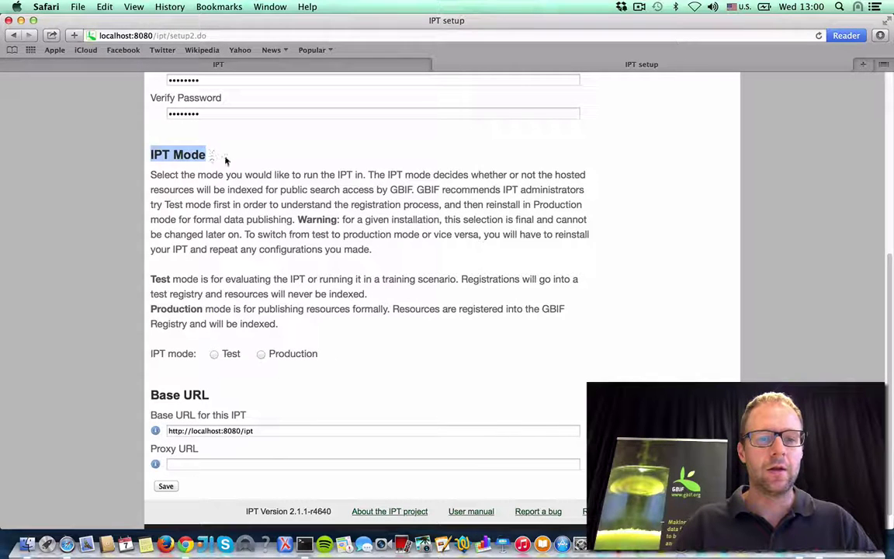
{"action": "left_click", "coordinate": [225, 161]}
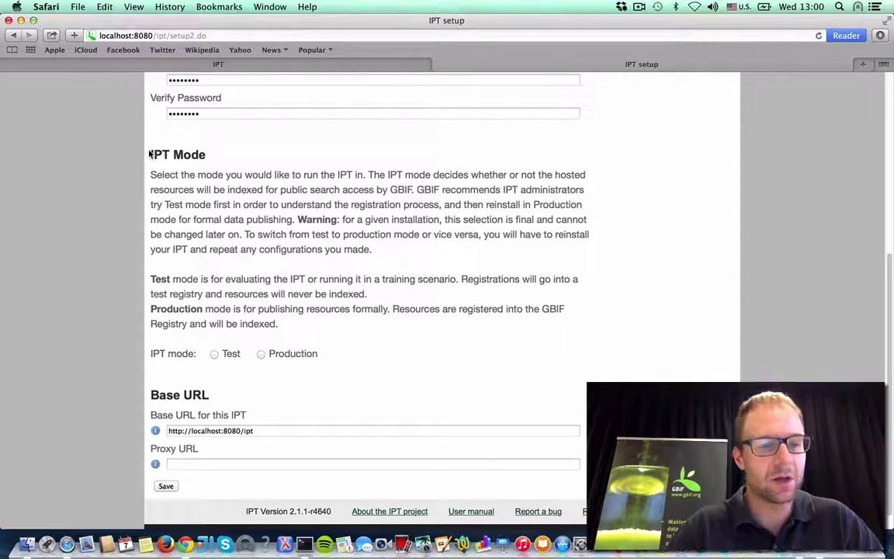
{"action": "left_click", "coordinate": [214, 355]}
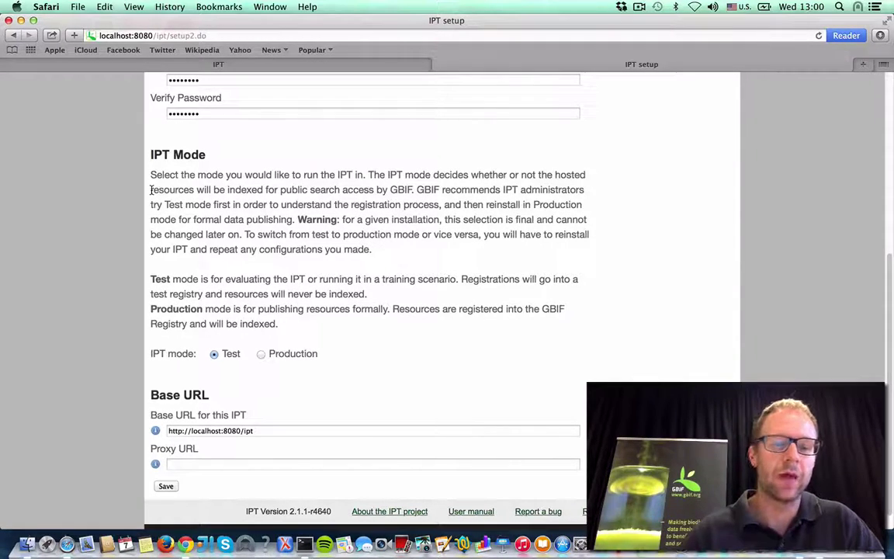
{"action": "scroll", "coordinate": [147, 177], "scroll_direction": "down", "scroll_amount": 1}
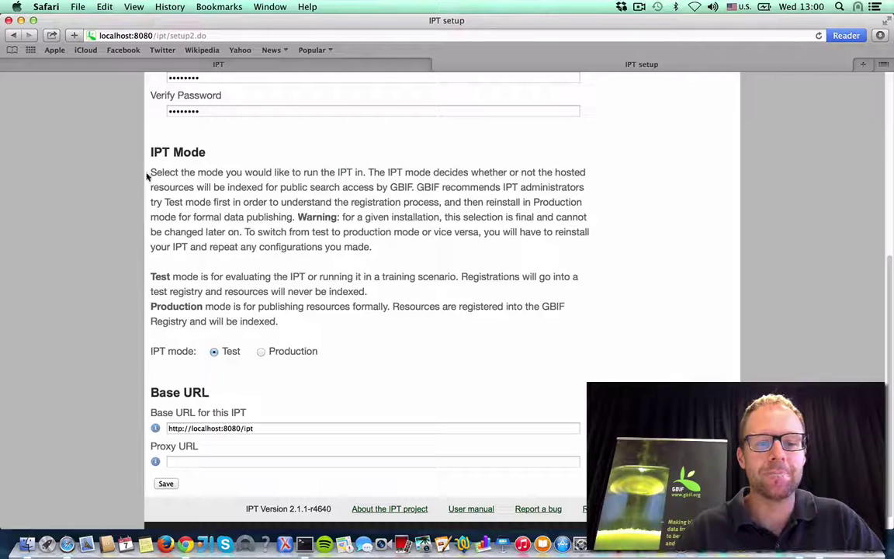
{"action": "scroll", "coordinate": [148, 177], "scroll_direction": "down", "scroll_amount": 1}
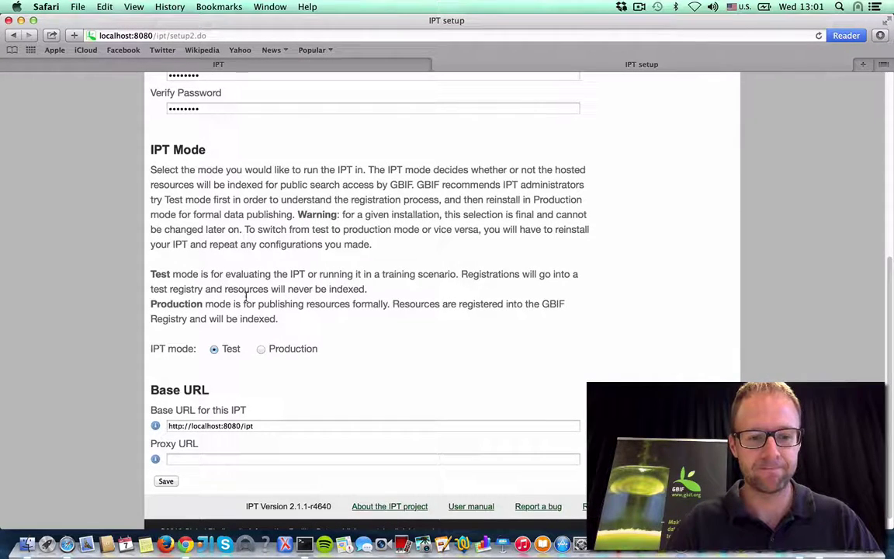
{"action": "scroll", "coordinate": [276, 407], "scroll_direction": "down", "scroll_amount": 1}
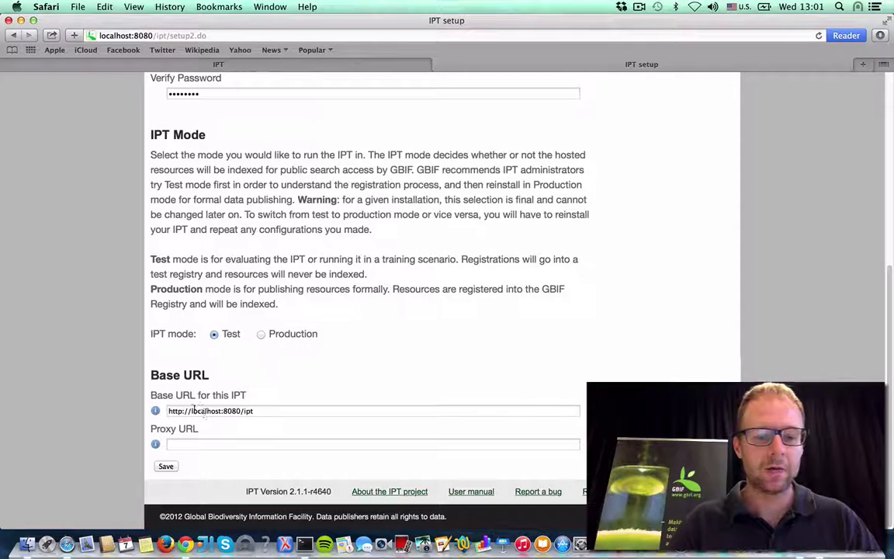
{"action": "left_click", "coordinate": [260, 411]}
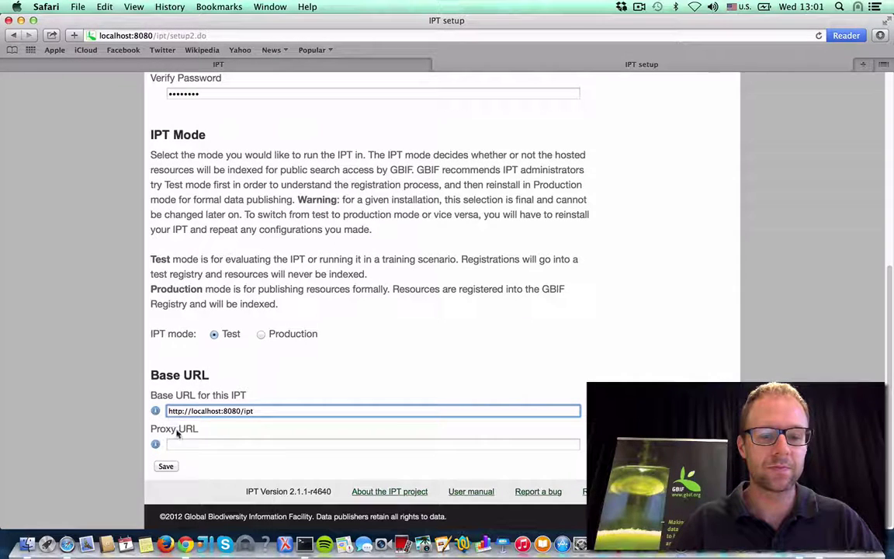
{"action": "left_click_drag", "start_coordinate": [169, 411], "coordinate": [245, 410]}
{"action": "left_click", "coordinate": [290, 409]}
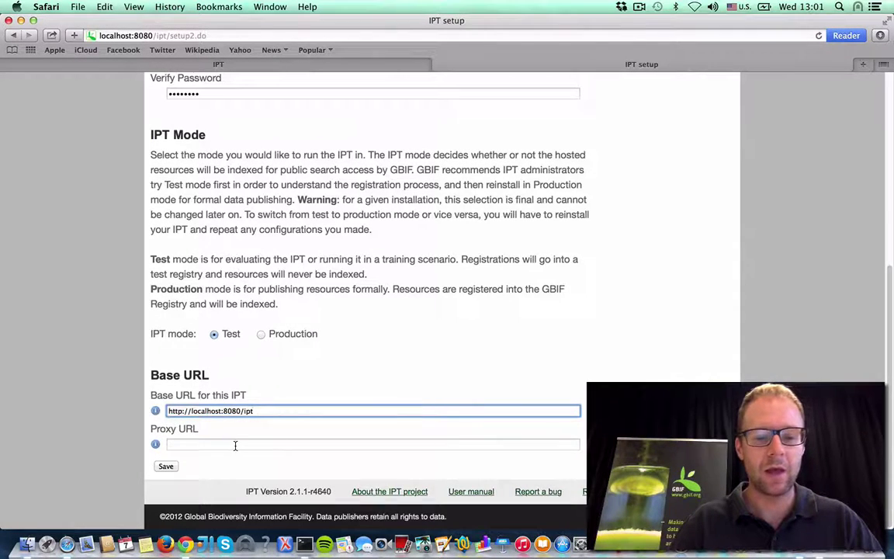
{"action": "key", "text": "Tab"}
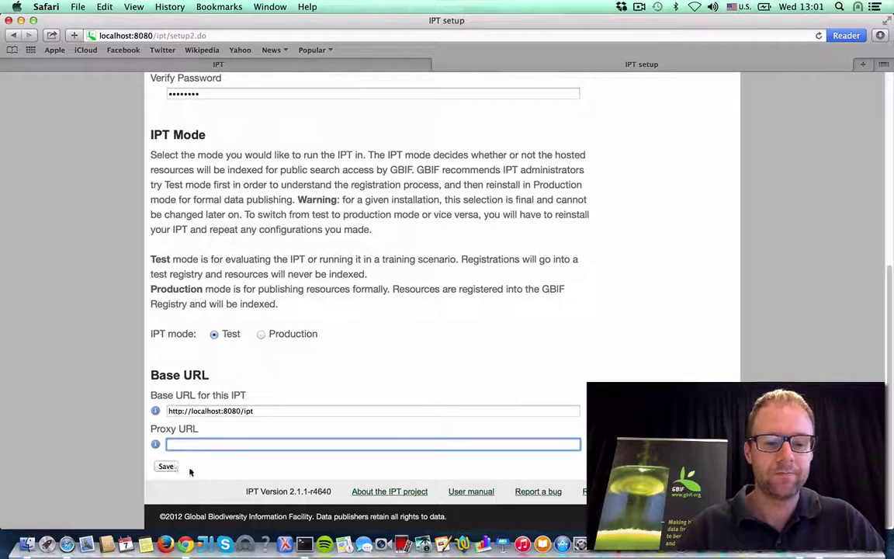
{"action": "mouse_move", "coordinate": [253, 411]}
{"action": "left_mouse_down"}
{"action": "mouse_move", "coordinate": [181, 411]}
{"action": "mouse_move", "coordinate": [262, 410]}
{"action": "left_mouse_up"}
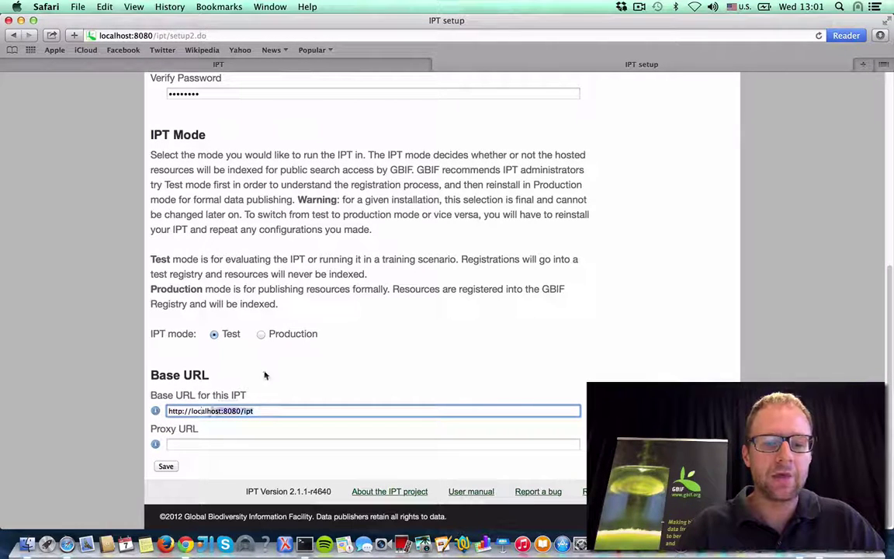
{"action": "left_click", "coordinate": [261, 335]}
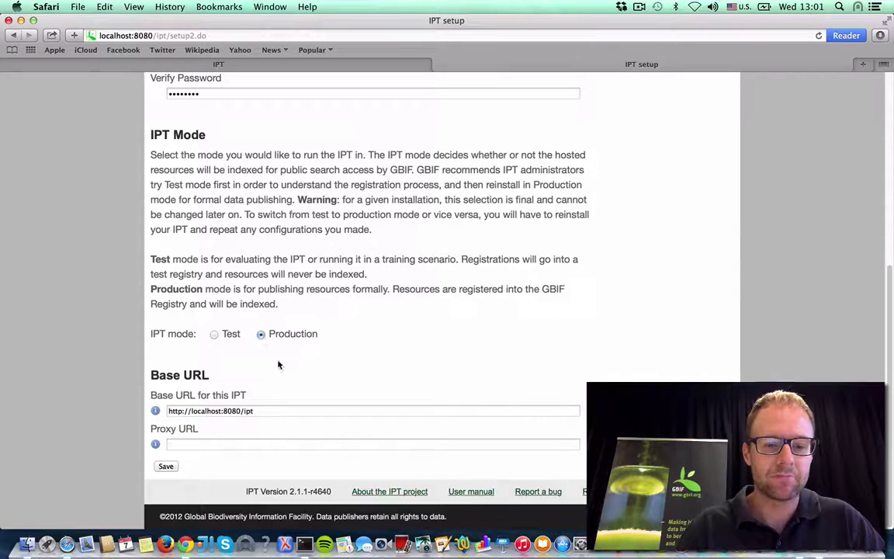
{"action": "left_click", "coordinate": [259, 411]}
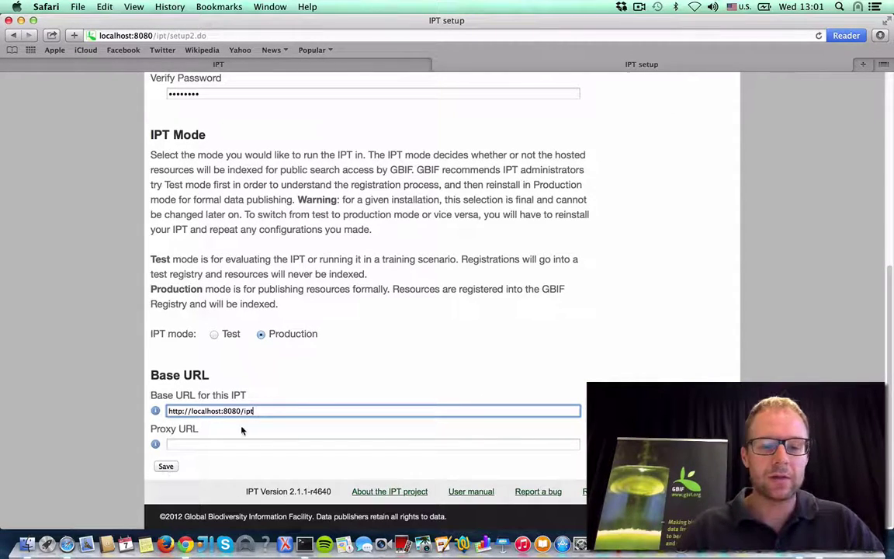
{"action": "left_click_drag", "start_coordinate": [260, 411], "coordinate": [146, 411]}
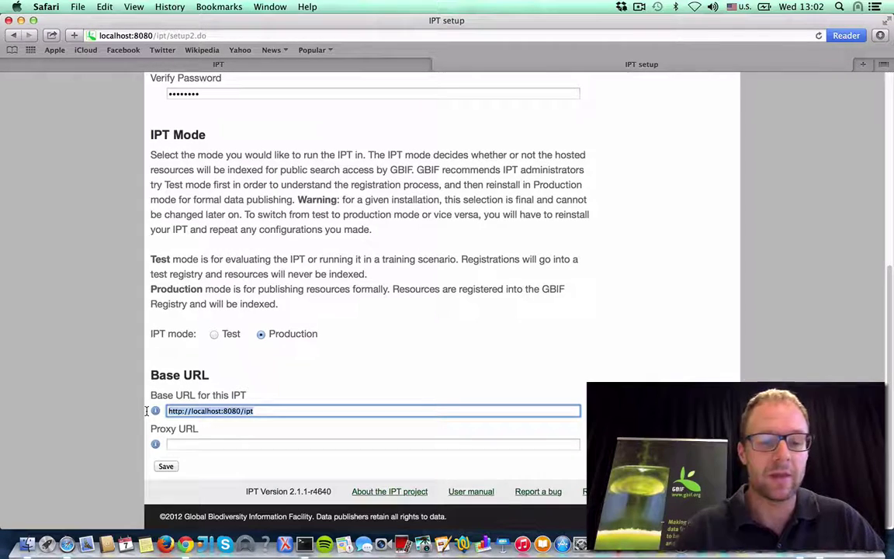
Step: Submit the form and, after the localhost rejection, select 'localhost' in the Base URL
{"action": "left_click", "coordinate": [165, 466]}
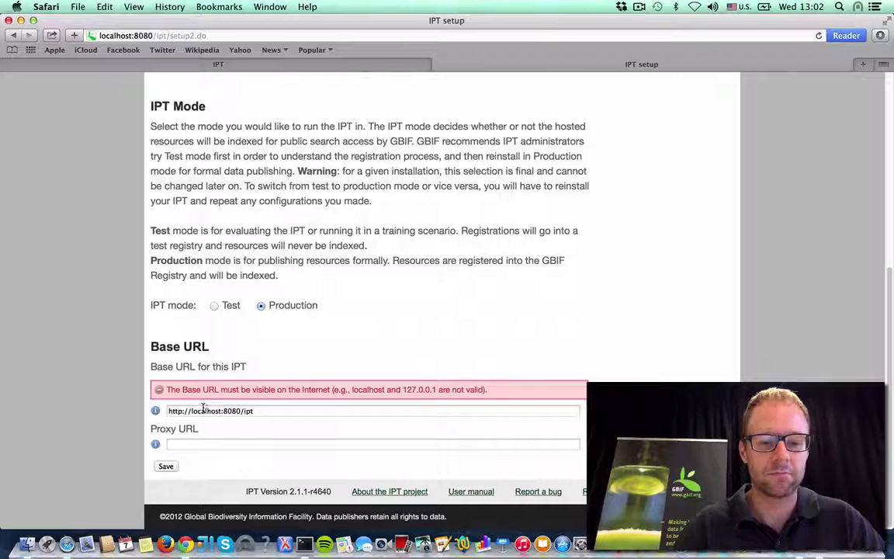
{"action": "left_click", "coordinate": [204, 412]}
{"action": "double_click", "coordinate": [203, 412]}
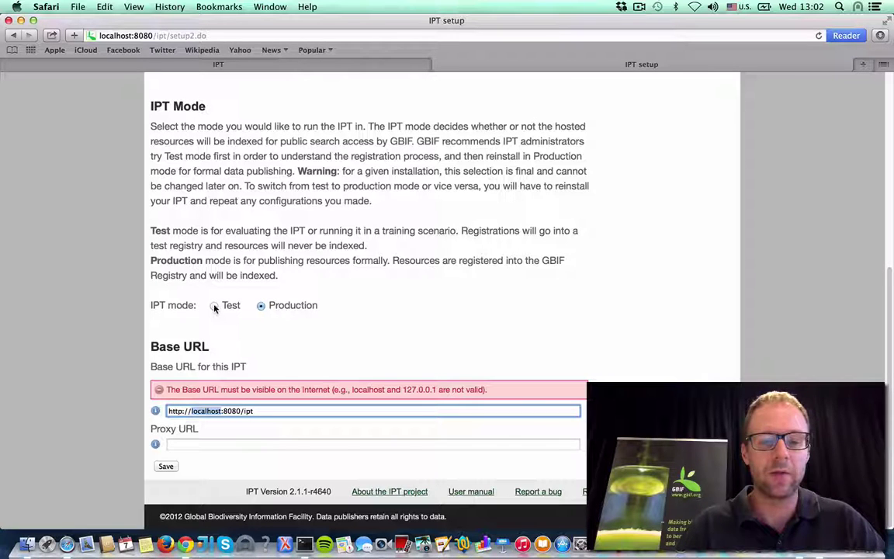
{"action": "left_click", "coordinate": [303, 544]}
{"action": "right_click", "coordinate": [265, 410]}
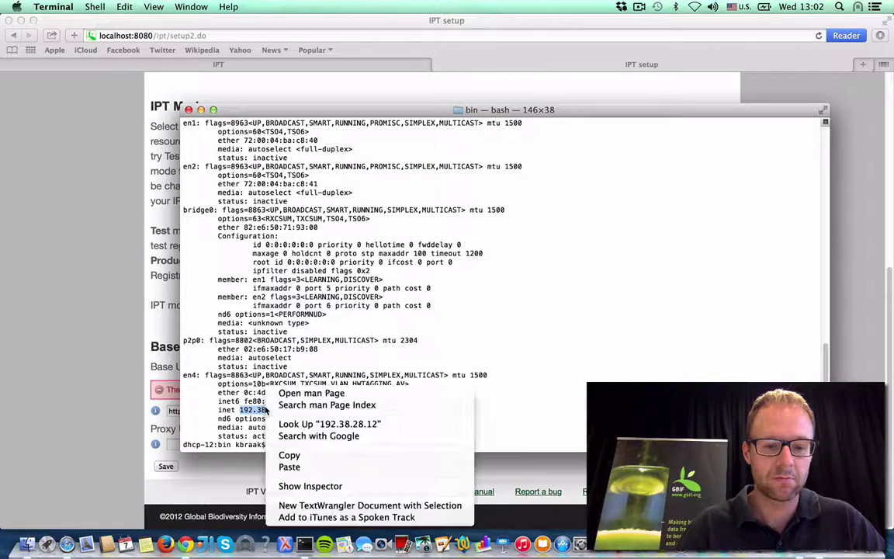
{"action": "left_click", "coordinate": [288, 455]}
{"action": "left_click", "coordinate": [170, 390]}
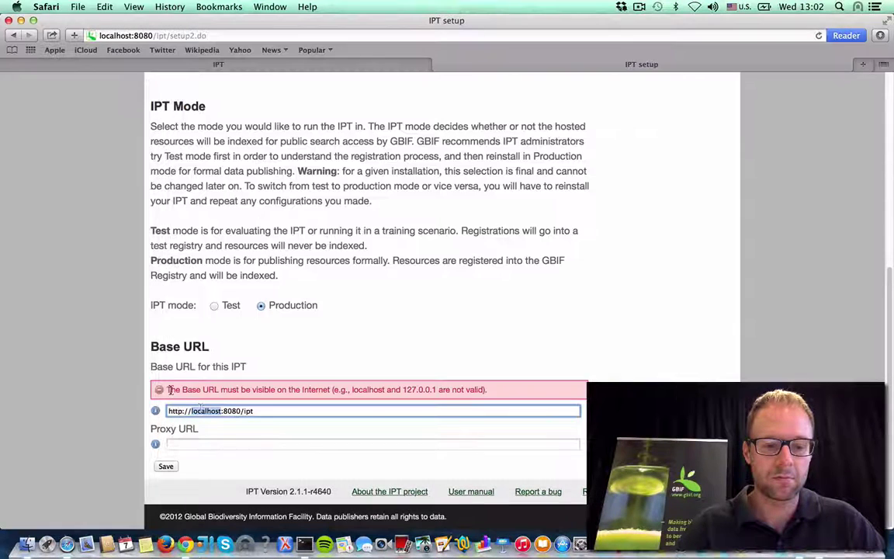
{"action": "key", "text": "super+v"}
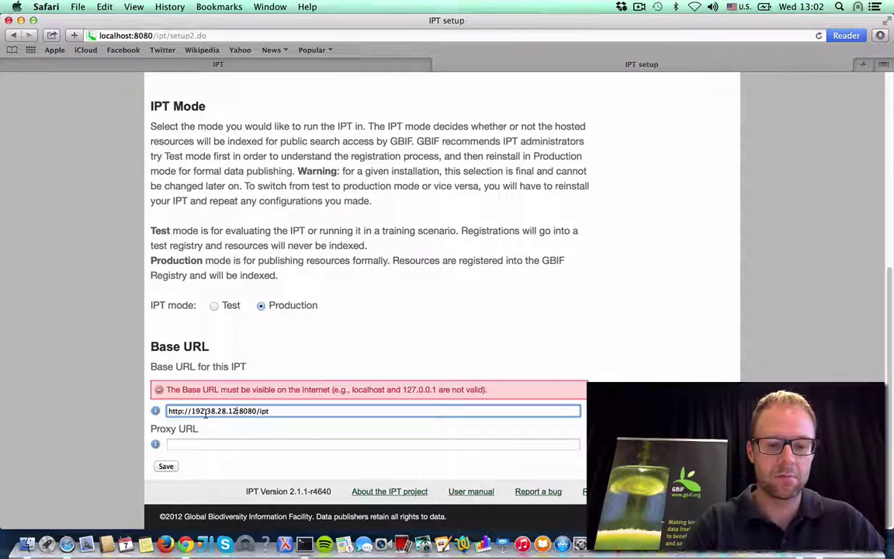
{"action": "left_click", "coordinate": [263, 359]}
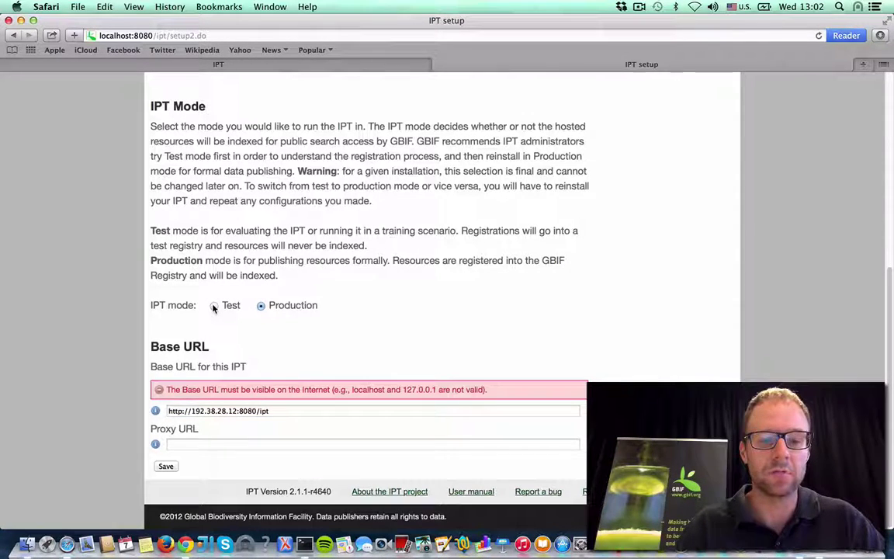
Step: Save the setup settings and continue from 'IPT setup finished' to the Administration page
{"action": "left_click", "coordinate": [166, 467]}
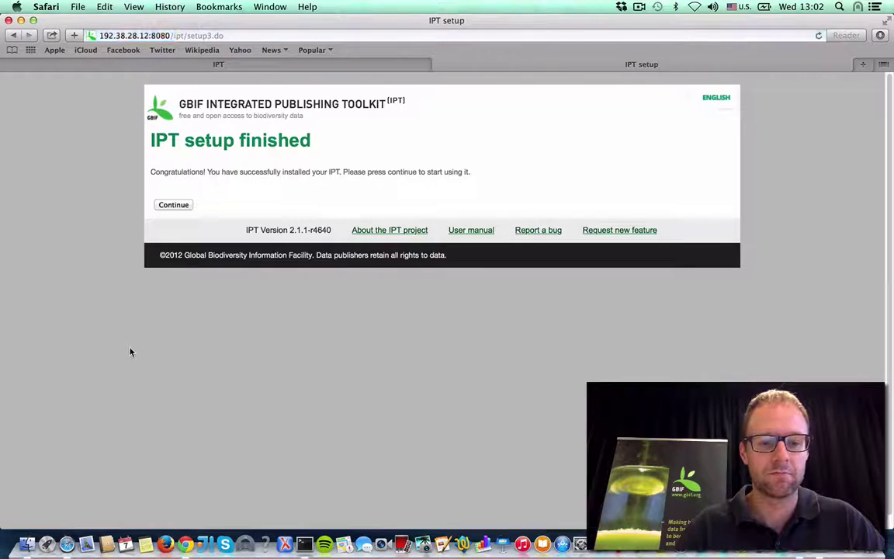
{"action": "left_click", "coordinate": [174, 205]}
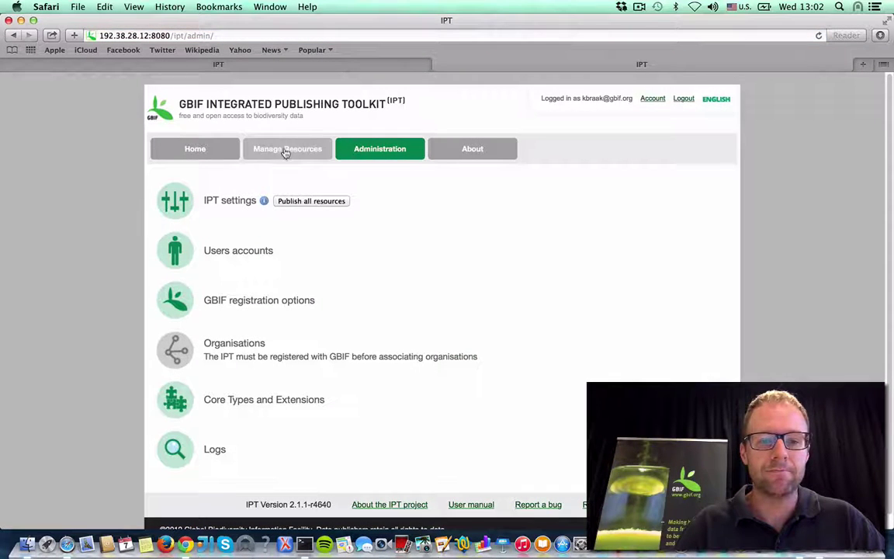